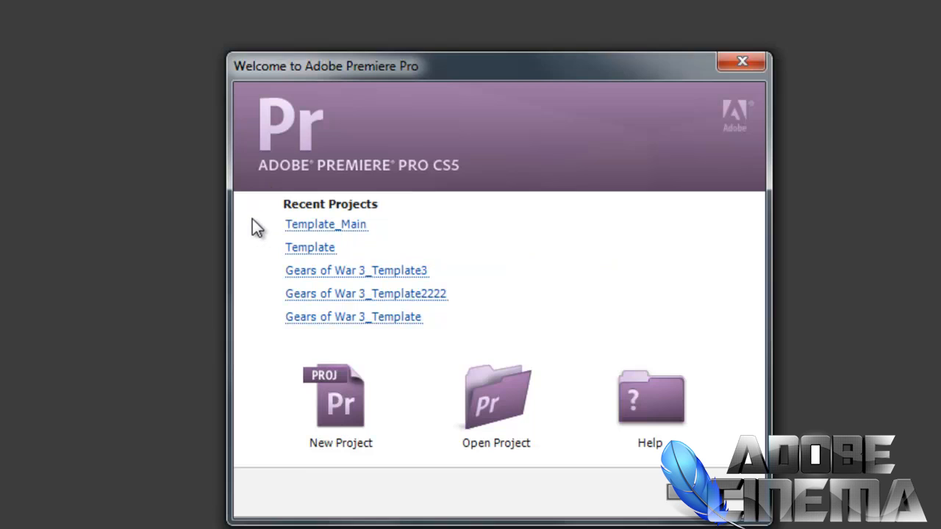
# Step: Open the recent project Template_Main and show its project contents instead of Resource Central
pyautogui.click(253, 221)
pyautogui.click(393, 225)
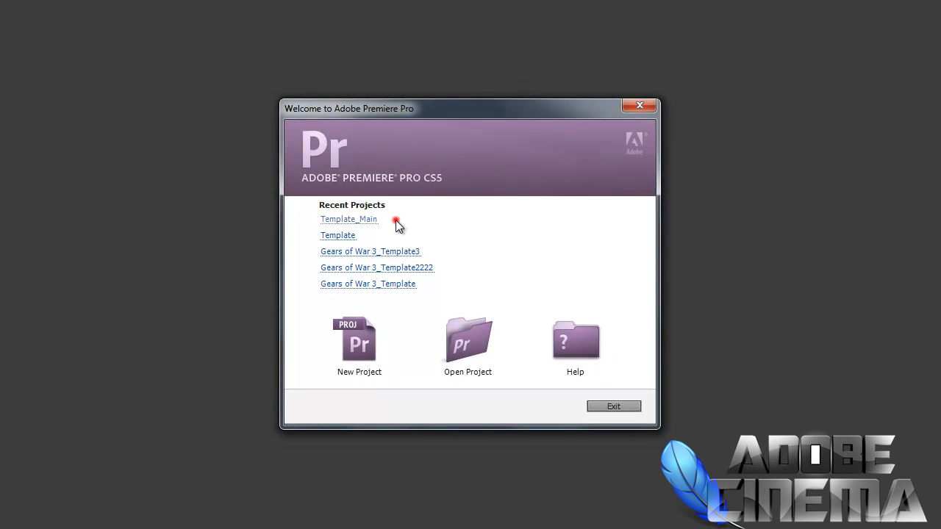
pyautogui.click(364, 219)
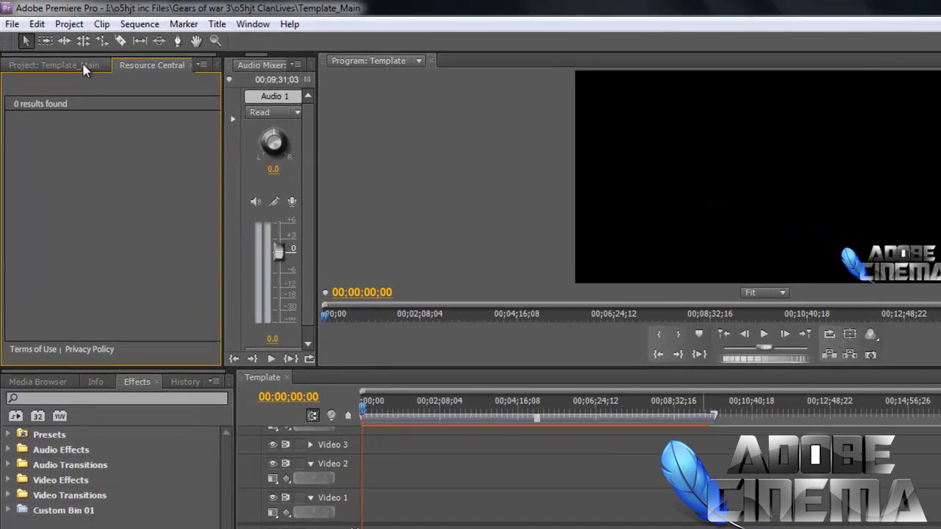
pyautogui.click(74, 62)
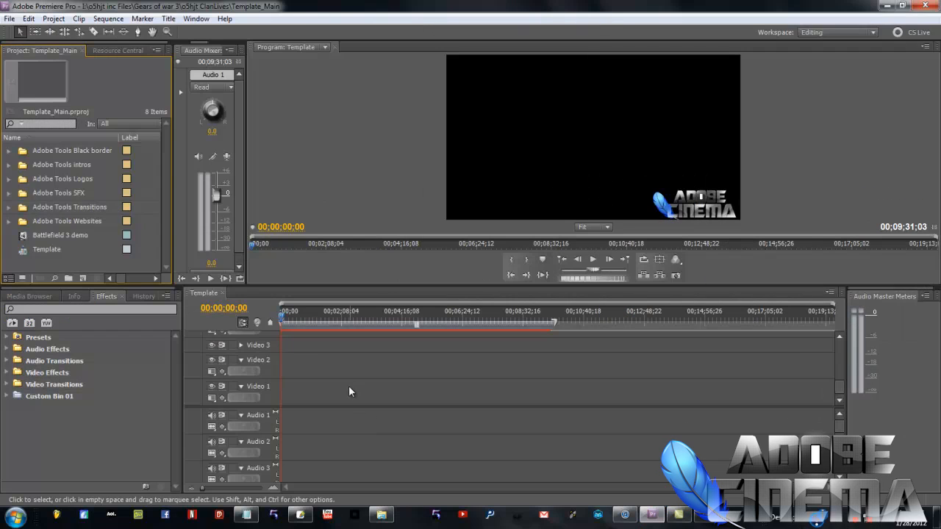
# Step: Toggle the output of the Video 12 and Video 11 tracks off and on to check each logo overlay
pyautogui.moveTo(840, 388); pyautogui.dragTo(835, 361)
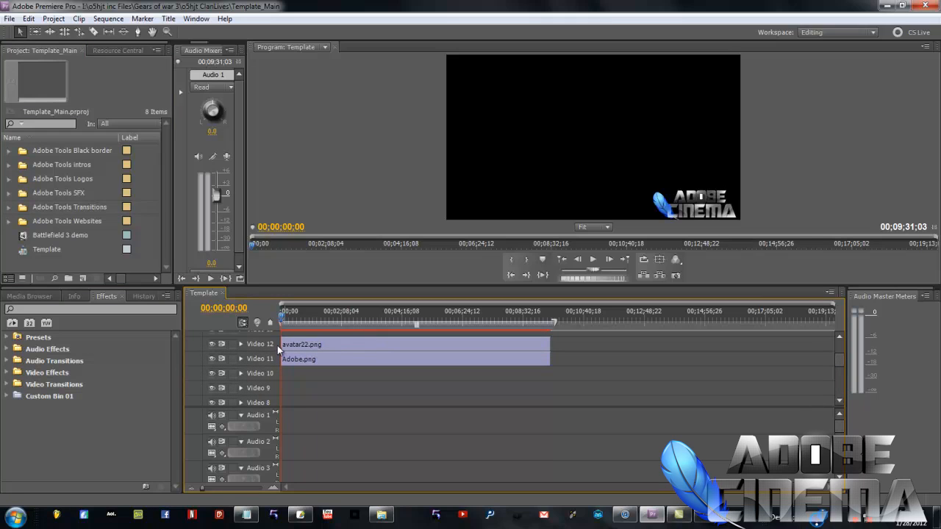
pyautogui.click(567, 346)
pyautogui.click(212, 344)
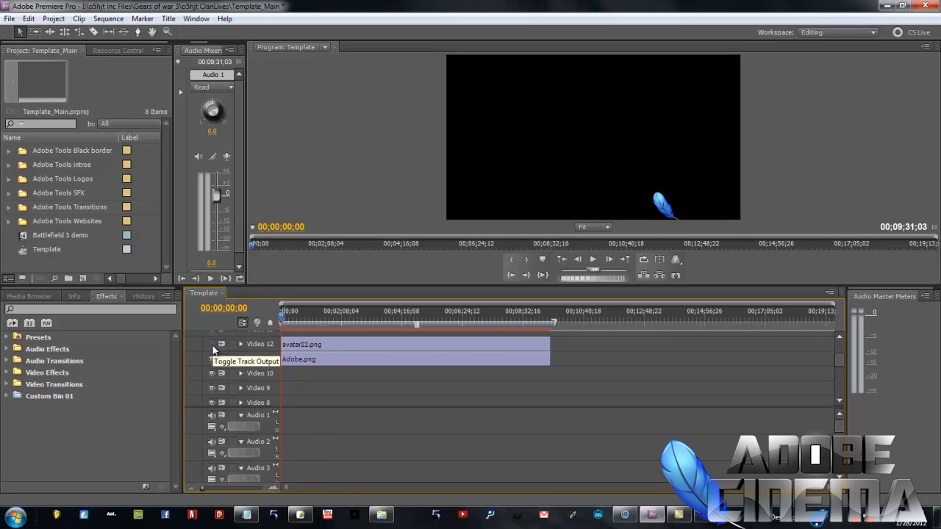
pyautogui.click(212, 344)
pyautogui.click(208, 357)
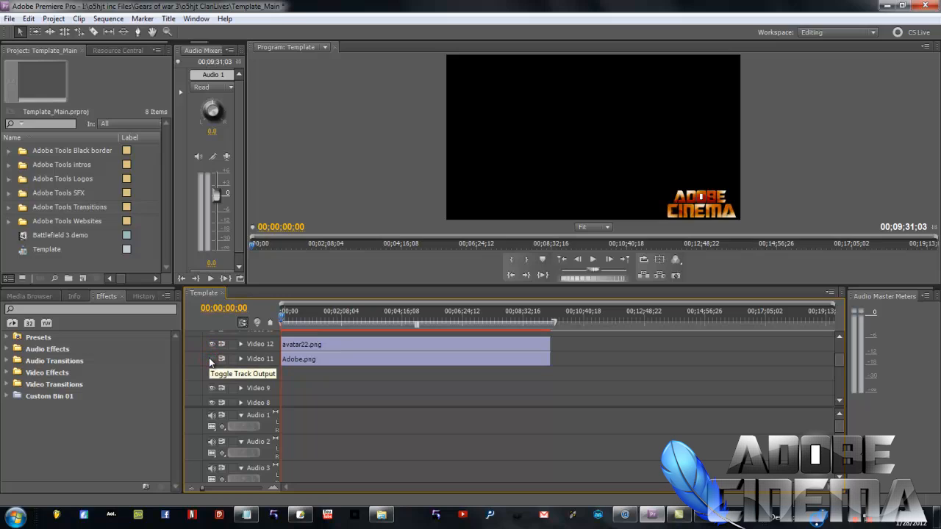
pyautogui.click(209, 359)
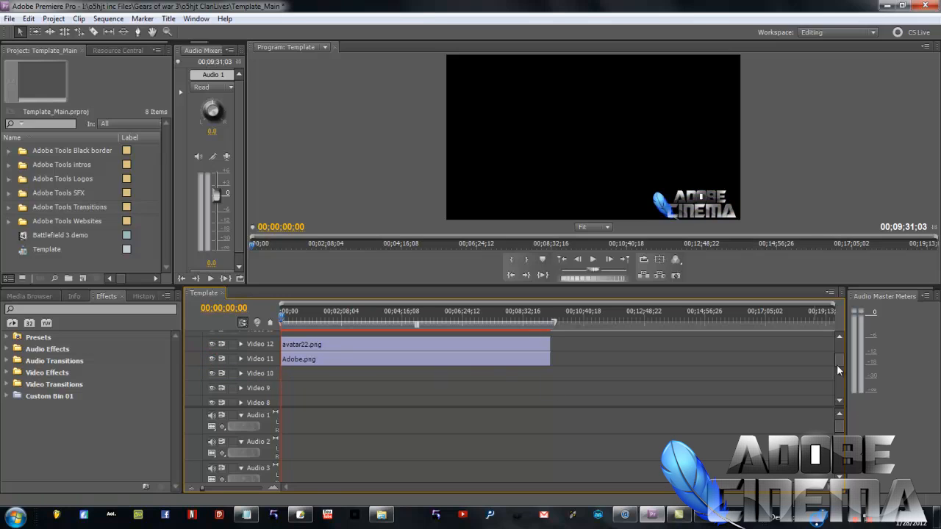
pyautogui.moveTo(837, 359); pyautogui.dragTo(837, 396)
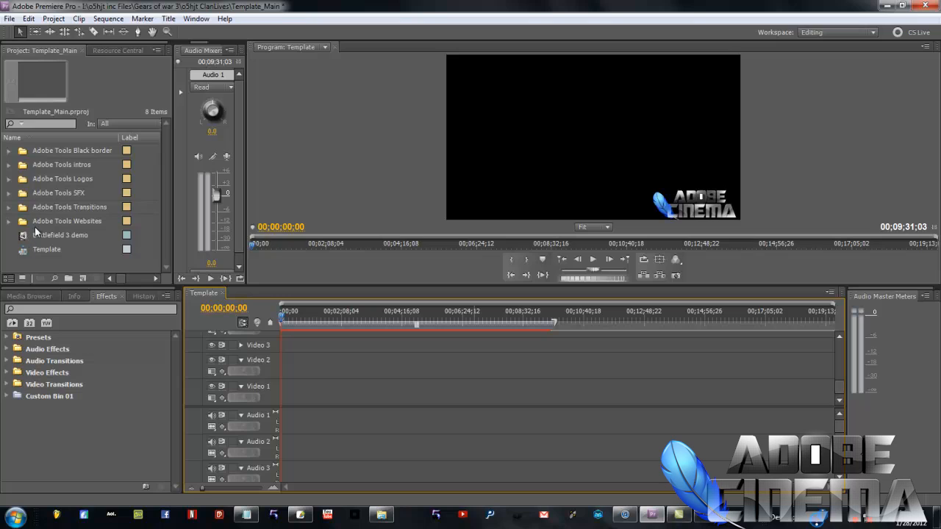
# Step: Expand the Adobe Tools Intros bin and preview the Havoc GangLives_Official clip
pyautogui.click(8, 154)
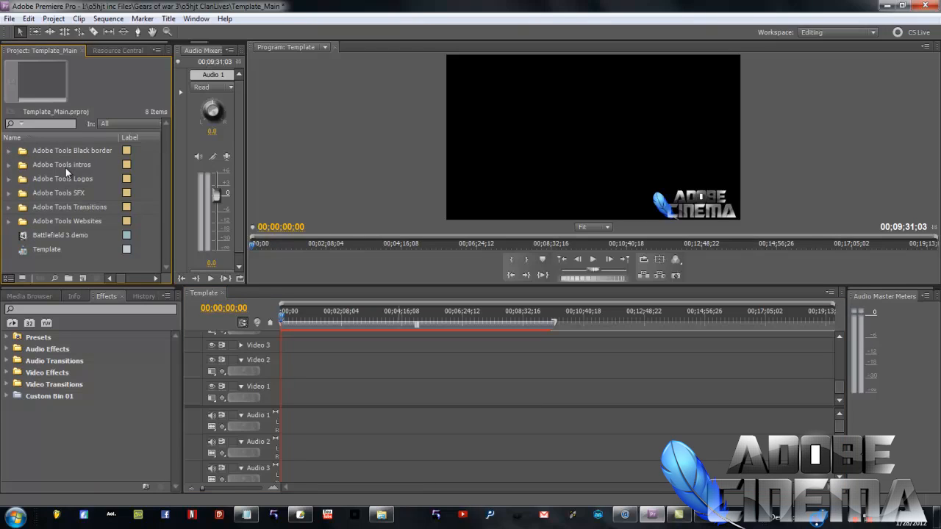
pyautogui.click(9, 165)
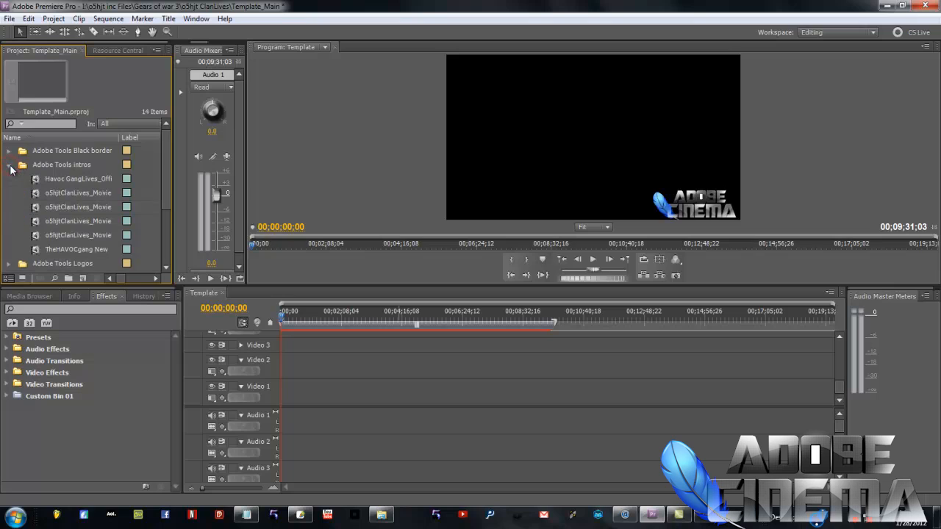
pyautogui.click(46, 179)
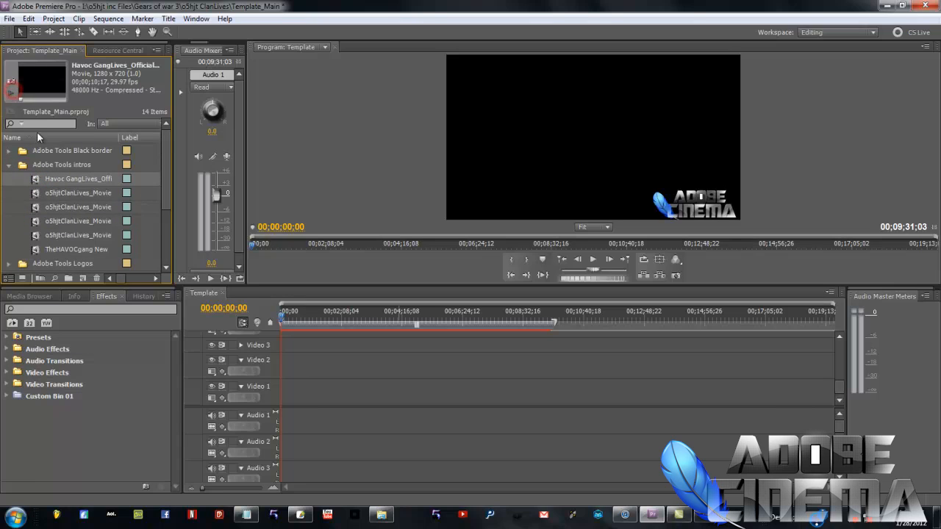
pyautogui.click(65, 98)
pyautogui.moveTo(65, 99); pyautogui.dragTo(36, 78)
pyautogui.click(10, 93)
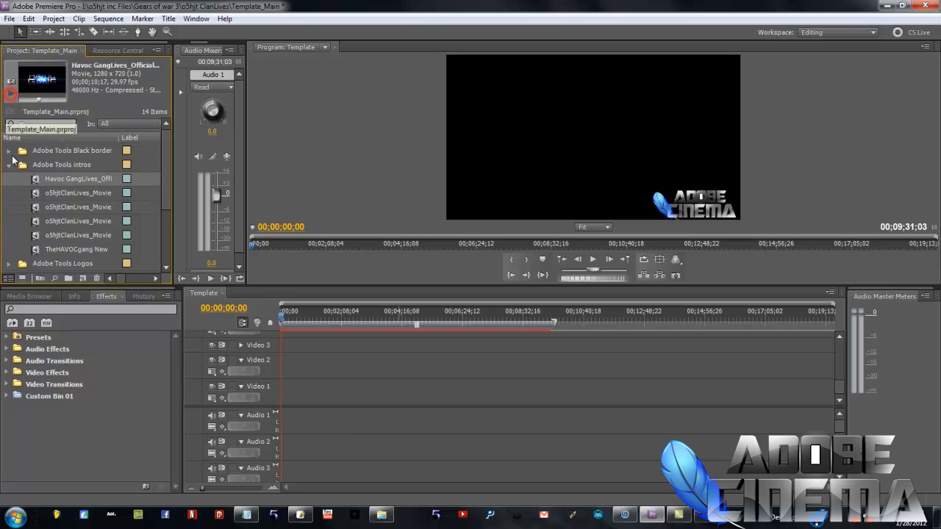
# Step: Preview the o5hjtClanLives_Movie FX_Only clip and the two movie intro clips listed below it
pyautogui.click(65, 192)
pyautogui.click(64, 193)
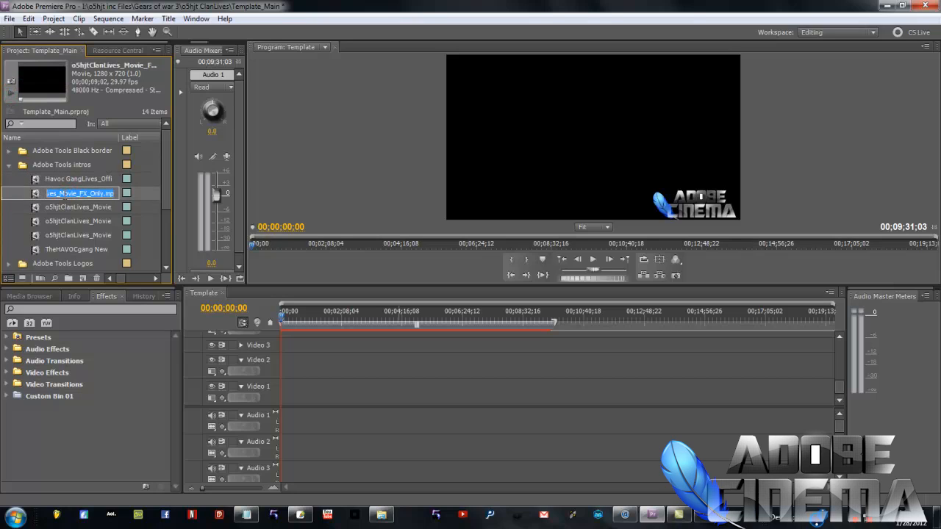
pyautogui.click(11, 92)
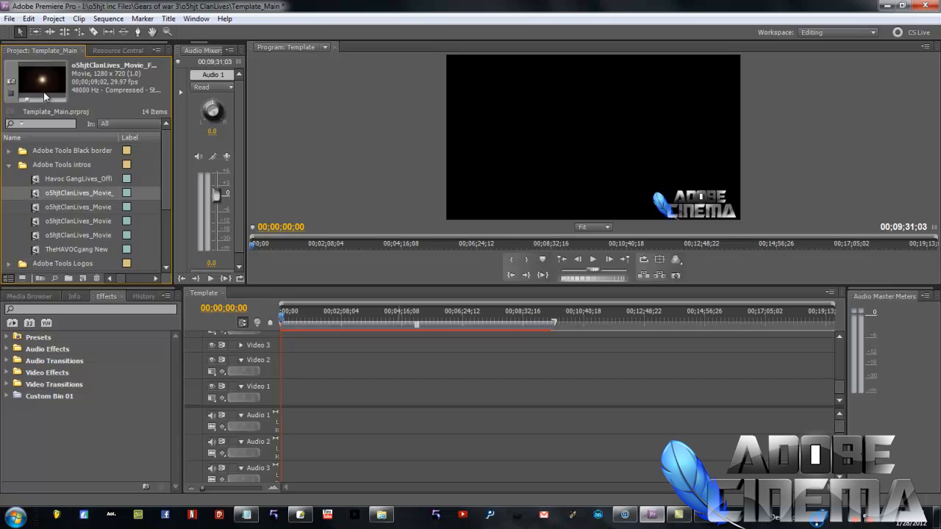
pyautogui.click(37, 207)
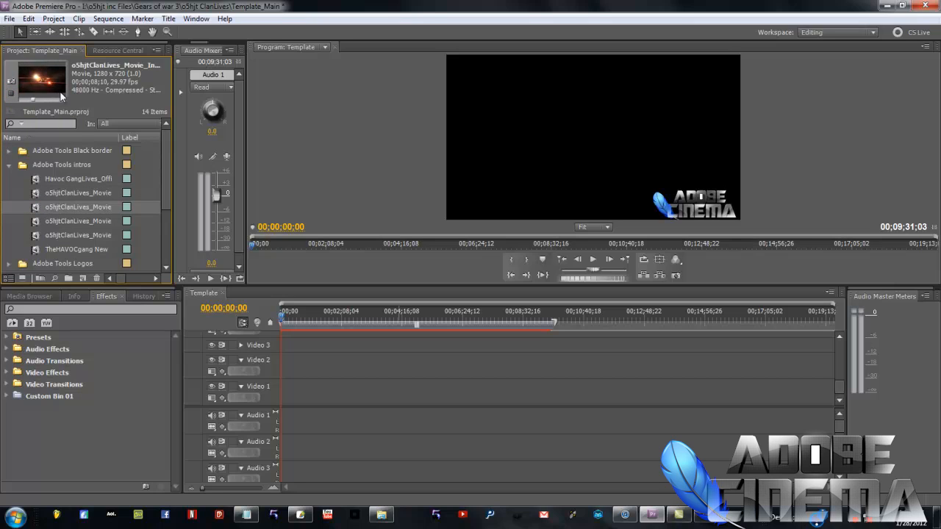
pyautogui.click(40, 220)
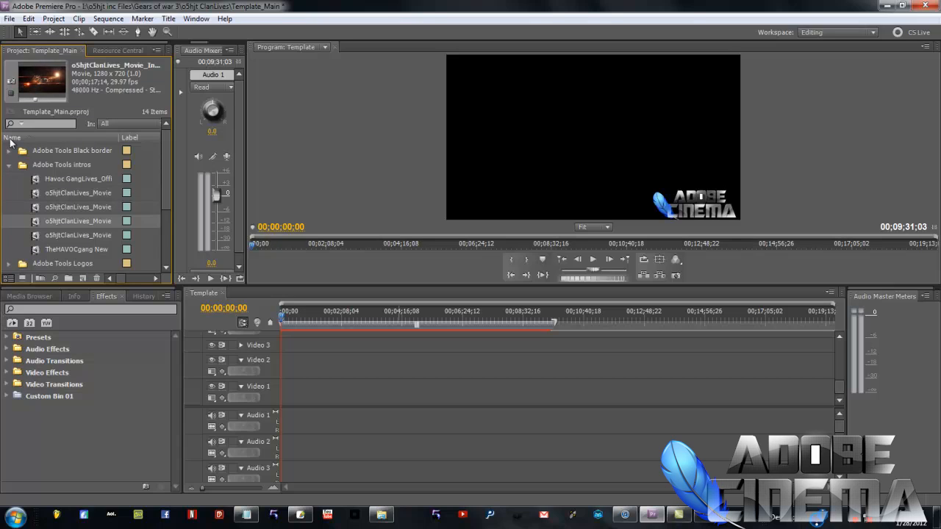
pyautogui.click(11, 96)
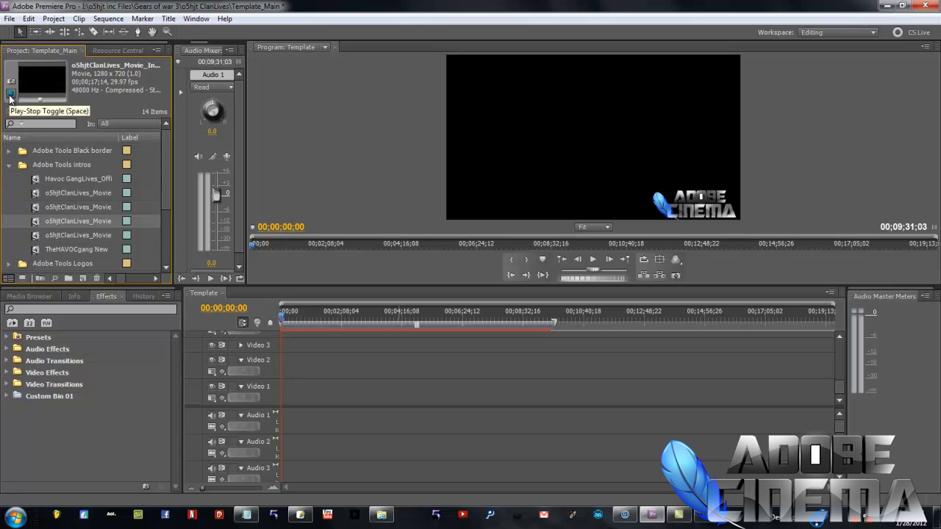
# Step: Preview the TheHAVOCgang New intro clip, then collapse the Adobe Tools Intros bin
pyautogui.click(36, 250)
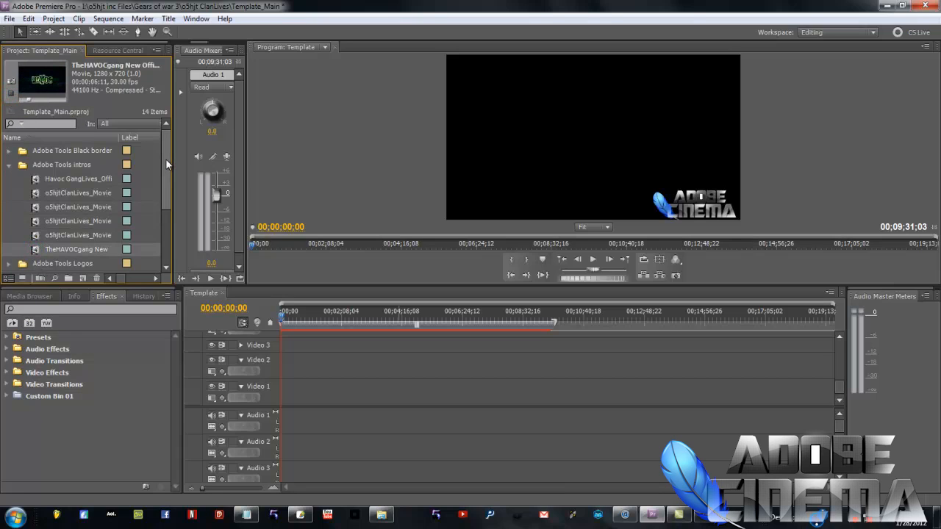
pyautogui.scroll(-1, 167, 171)
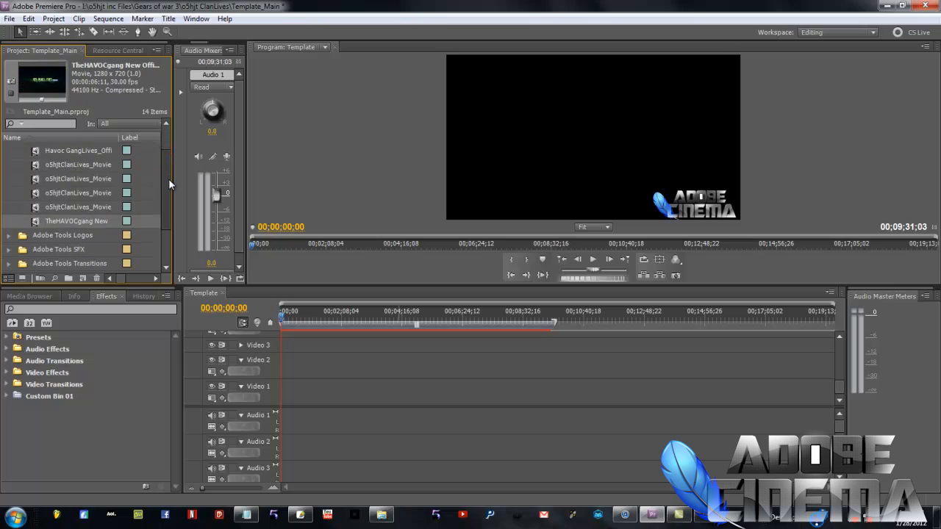
pyautogui.scroll(1, 168, 178)
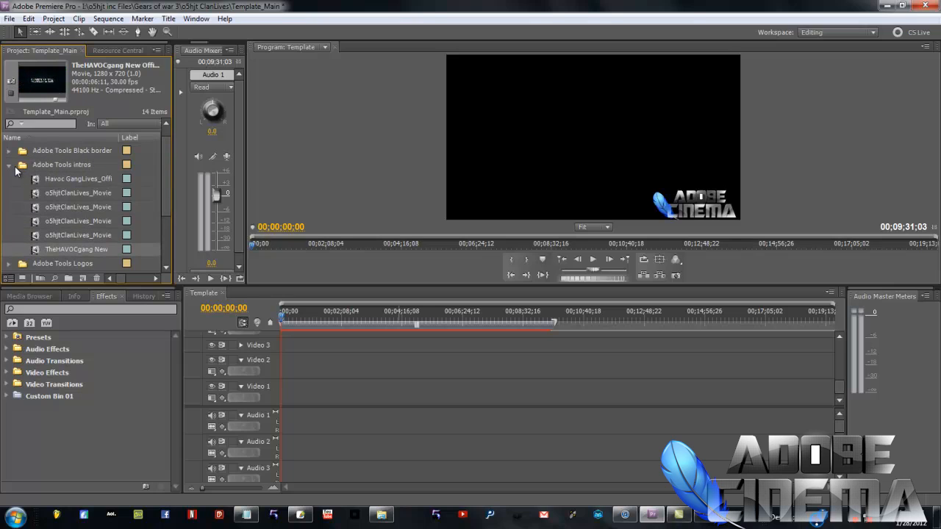
pyautogui.click(9, 164)
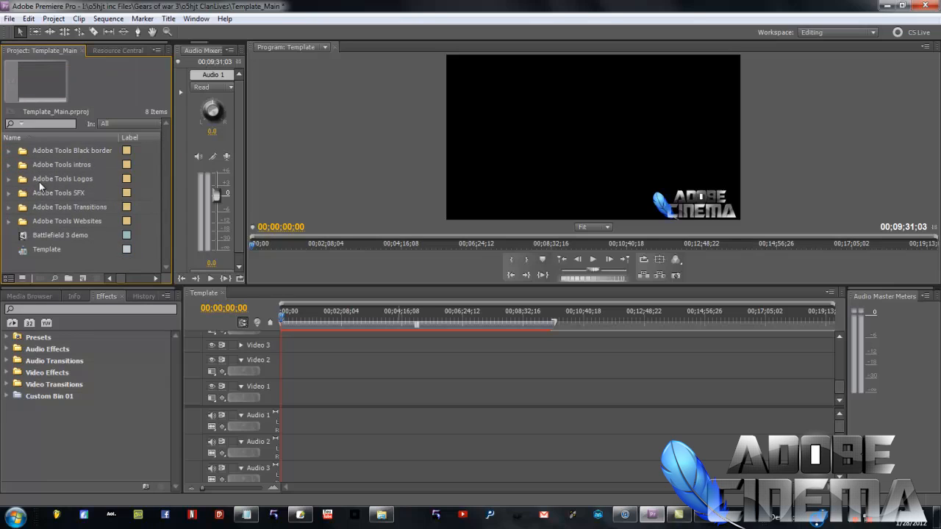
# Step: View Adobe.png, avatar22.png and the Havoc Gang Logo_1280BW image in the Adobe Tools Logos bin, then collapse the bin
pyautogui.click(9, 179)
pyautogui.click(60, 192)
pyautogui.click(61, 192)
pyautogui.click(50, 207)
pyautogui.click(52, 207)
pyautogui.click(53, 222)
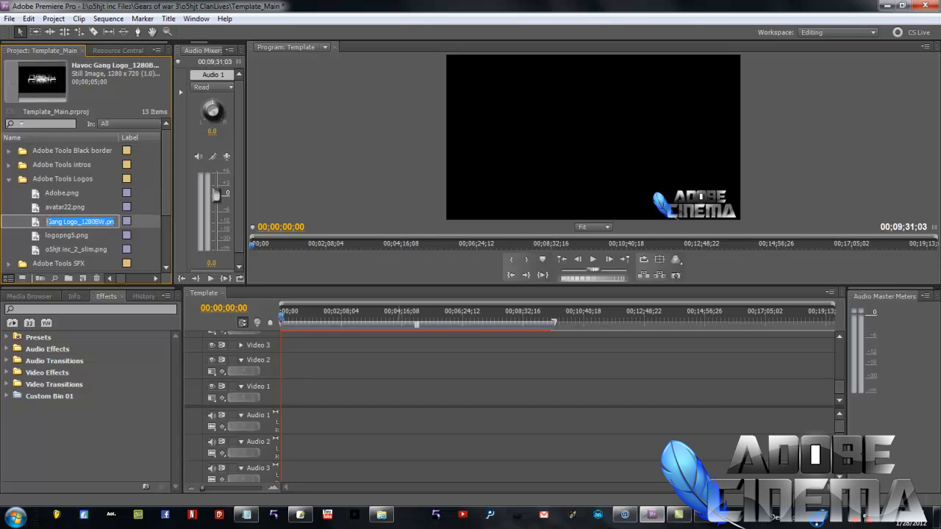
pyautogui.click(9, 179)
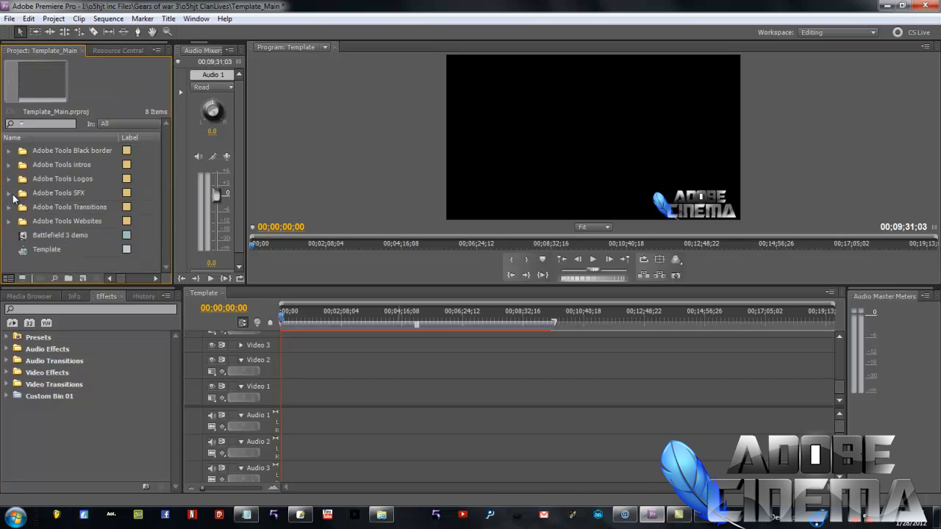
# Step: Expand the Adobe Tools SFX bin and preview 7-explosion.wav and the best of both worlds clash sound
pyautogui.click(9, 192)
pyautogui.click(41, 207)
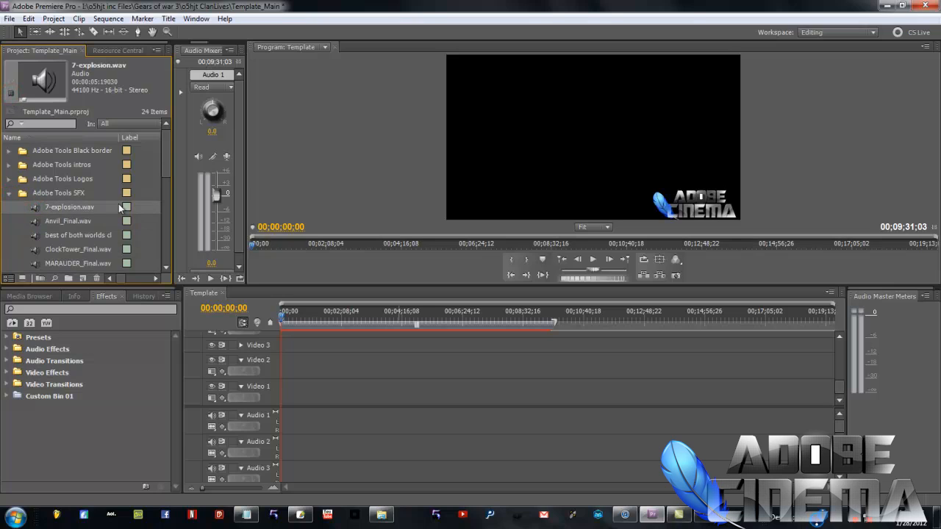
pyautogui.scroll(-1, 165, 163)
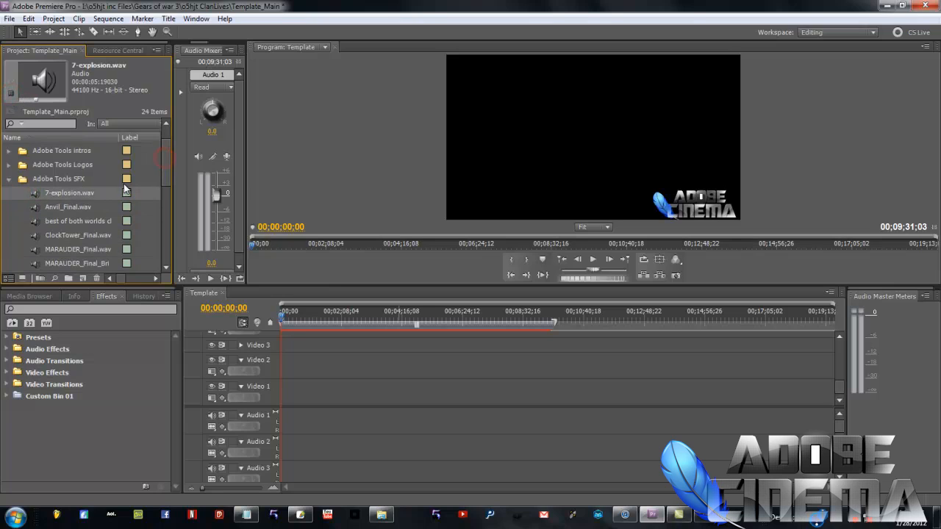
pyautogui.click(42, 221)
pyautogui.click(10, 92)
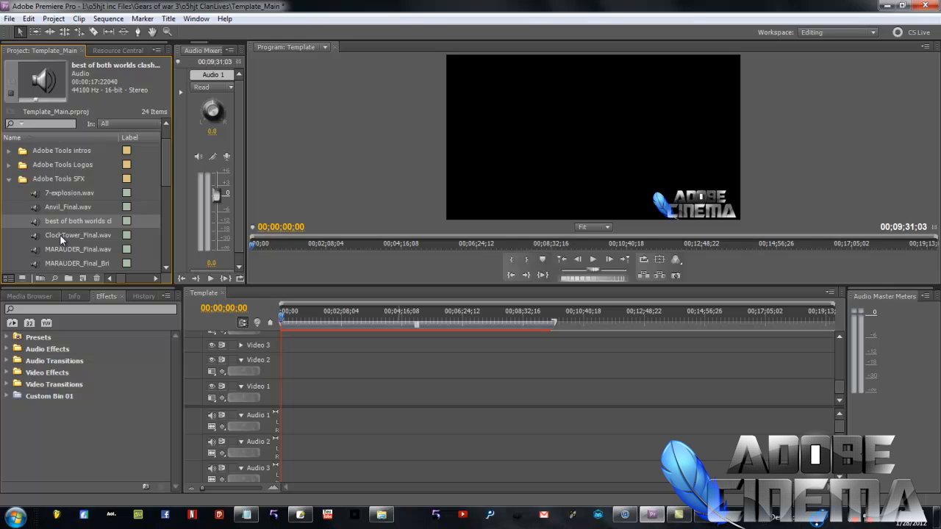
# Step: Preview the ClockTower_Final.wav and MARAUDER_Final.wav sound effects
pyautogui.click(60, 235)
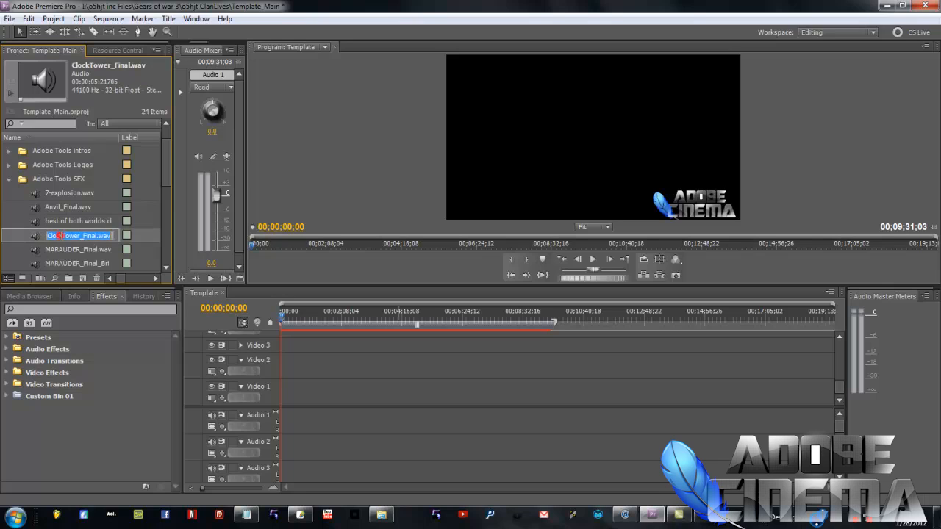
pyautogui.click(12, 93)
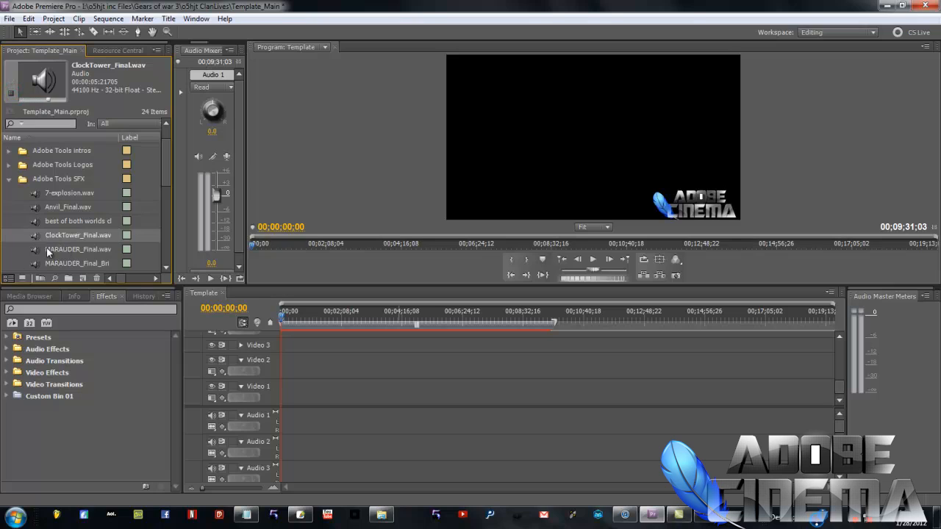
pyautogui.click(46, 248)
pyautogui.click(11, 93)
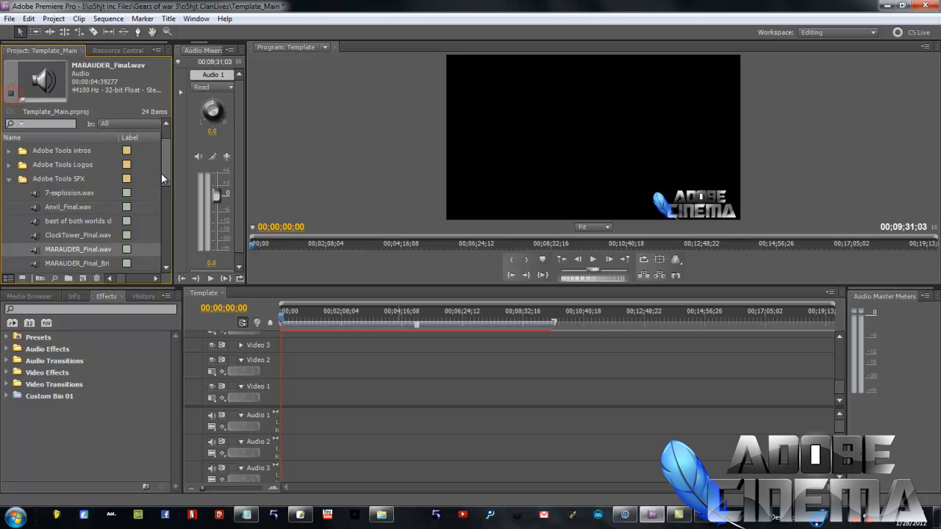
# Step: Preview master.mp3 and the o5hjt exclusive Final 2 audio clip
pyautogui.moveTo(166, 163); pyautogui.dragTo(166, 184)
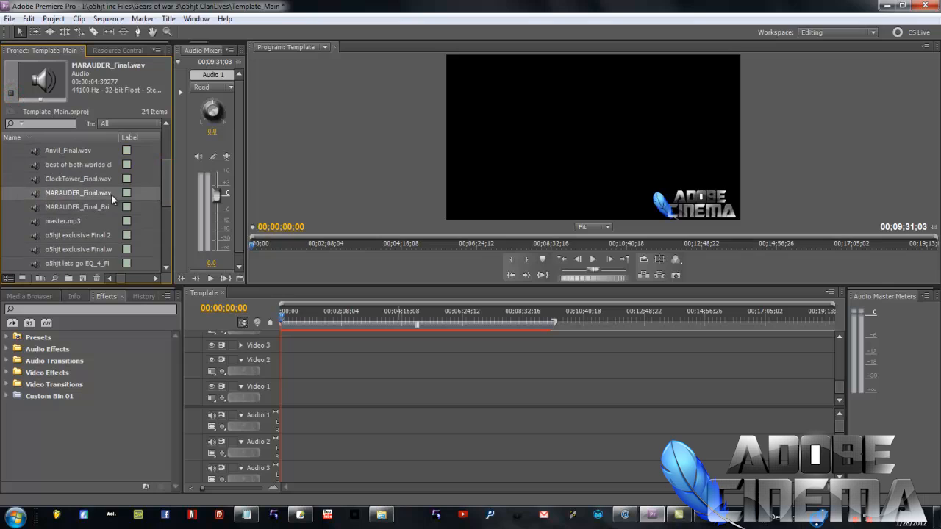
pyautogui.click(54, 222)
pyautogui.click(11, 95)
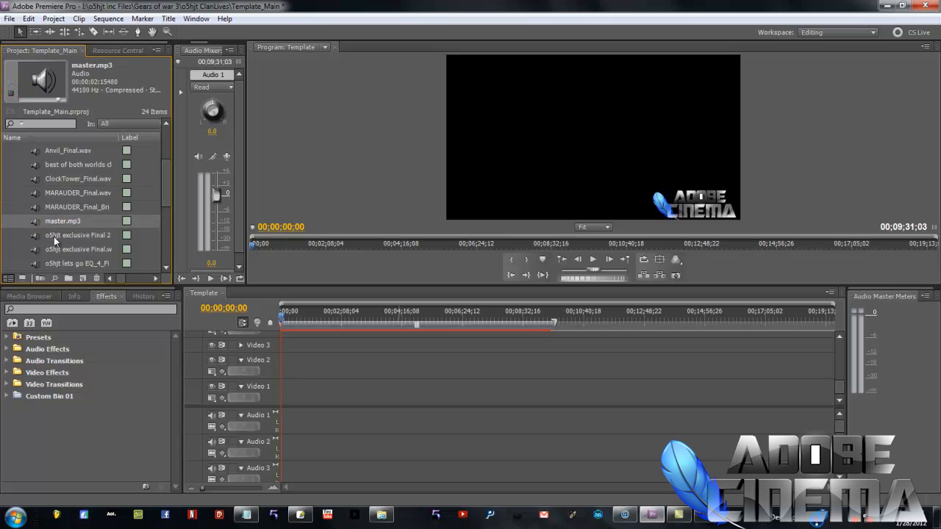
pyautogui.click(53, 236)
pyautogui.click(11, 89)
# Step: Look through the remaining sound effects and preview the o5hjt lets go EQ_4_Final clip
pyautogui.moveTo(167, 179); pyautogui.dragTo(168, 203)
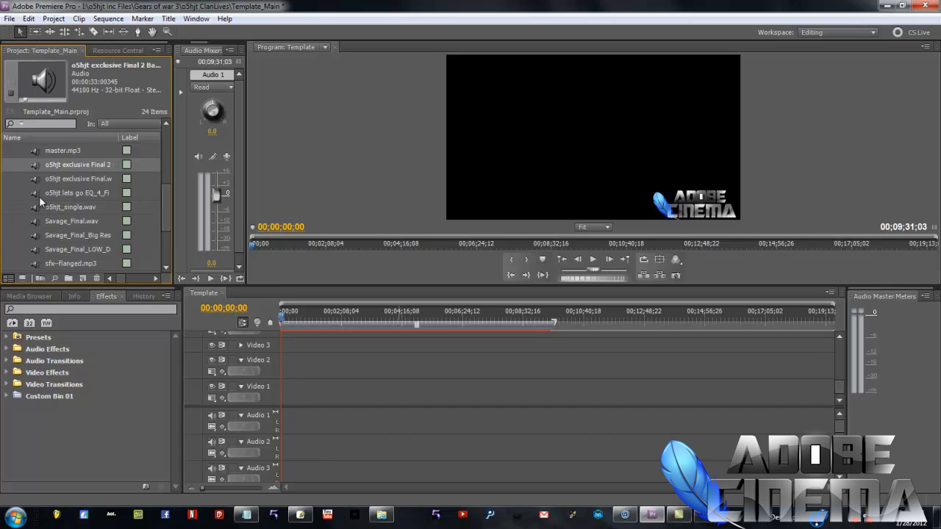
pyautogui.moveTo(162, 203); pyautogui.dragTo(171, 219)
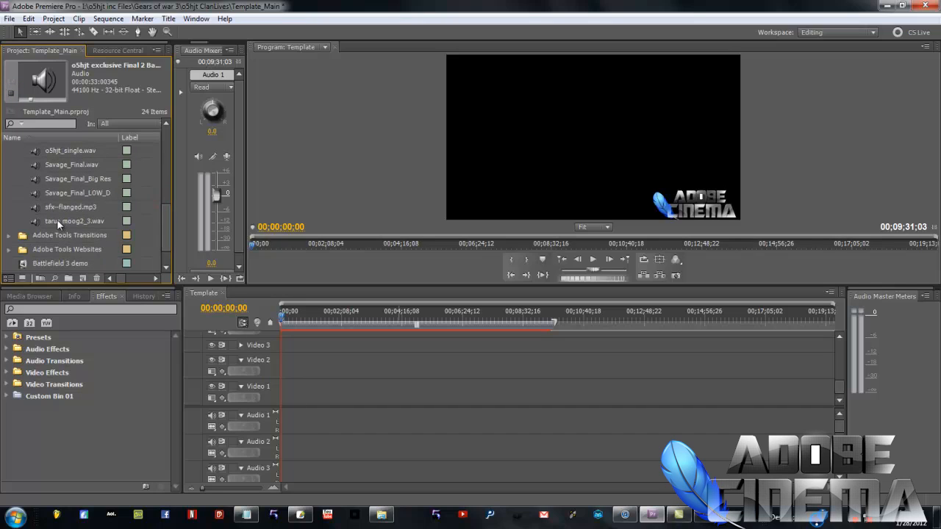
pyautogui.moveTo(163, 225); pyautogui.dragTo(170, 210)
pyautogui.click(43, 194)
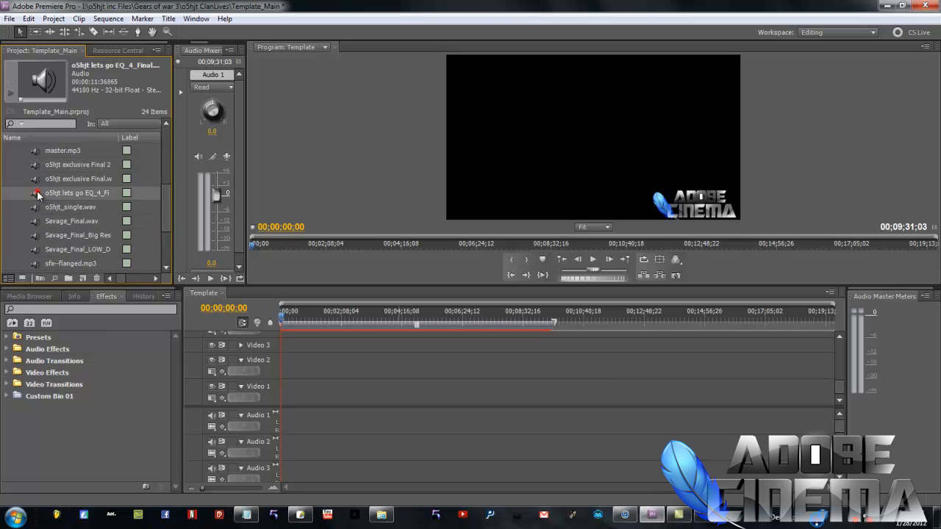
pyautogui.click(12, 94)
pyautogui.click(167, 218)
pyautogui.scroll(-1, 165, 219)
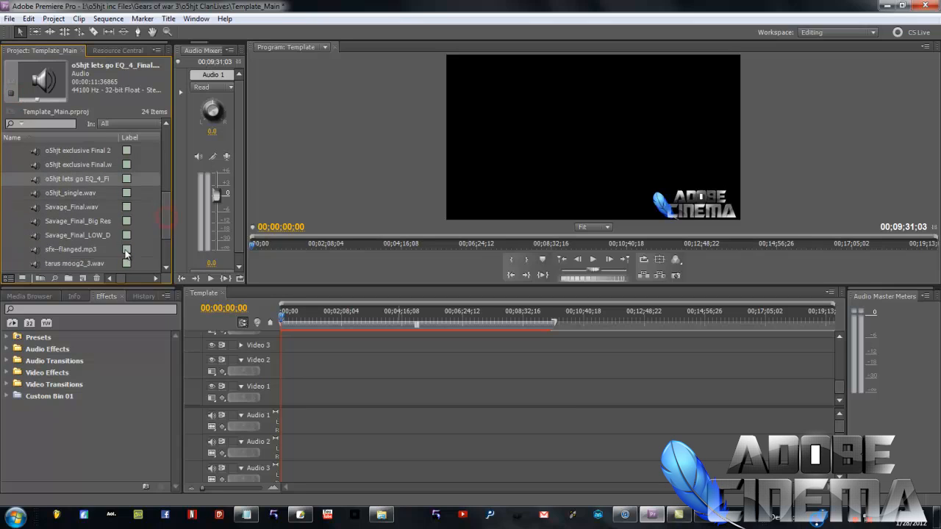
# Step: Preview the sfx--flanged.mp3 sound effect and collapse the Adobe Tools SFX bin
pyautogui.click(39, 248)
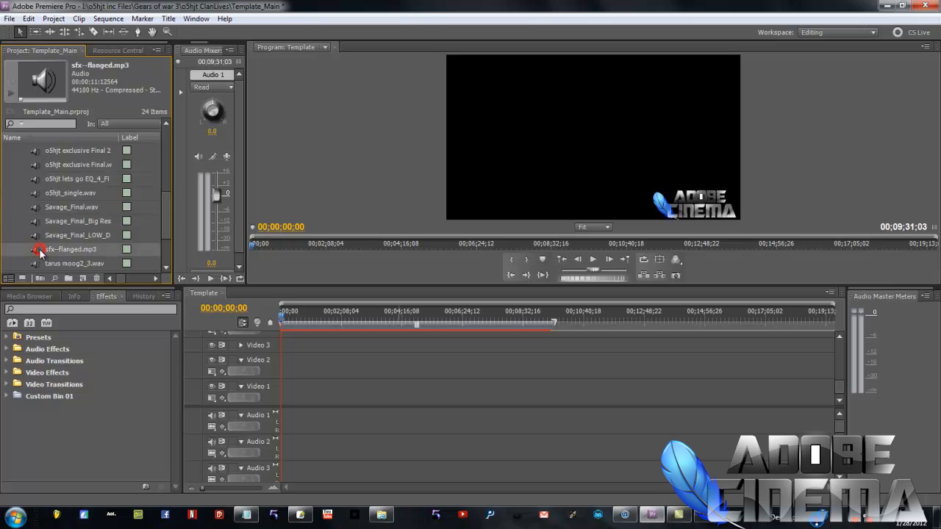
pyautogui.click(10, 95)
pyautogui.moveTo(167, 209); pyautogui.dragTo(173, 159)
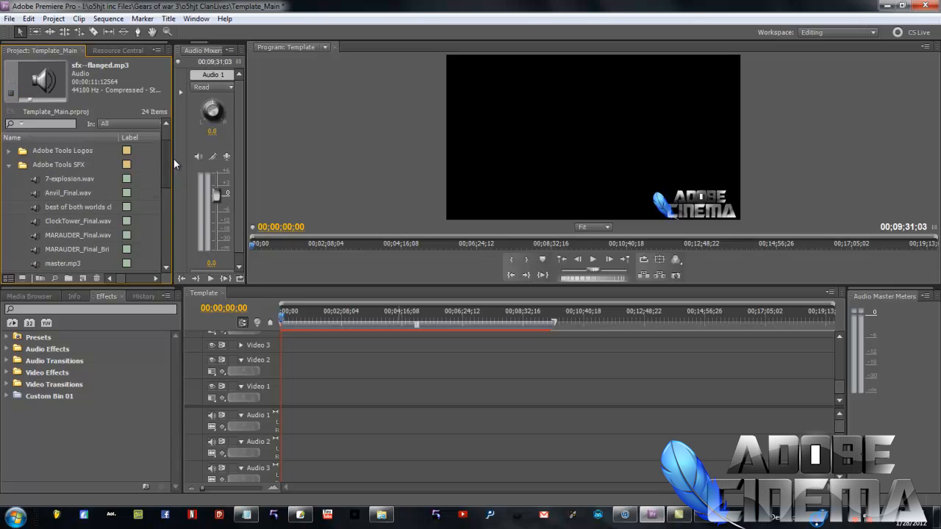
pyautogui.click(9, 165)
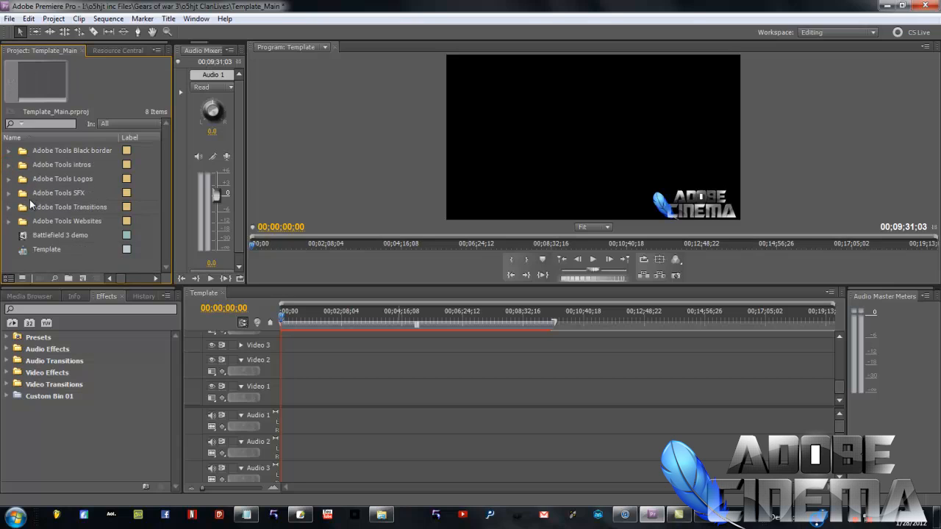
# Step: Expand the Adobe Tools Transitions bin, preview Flash.mp4 and collapse the bin again
pyautogui.click(9, 207)
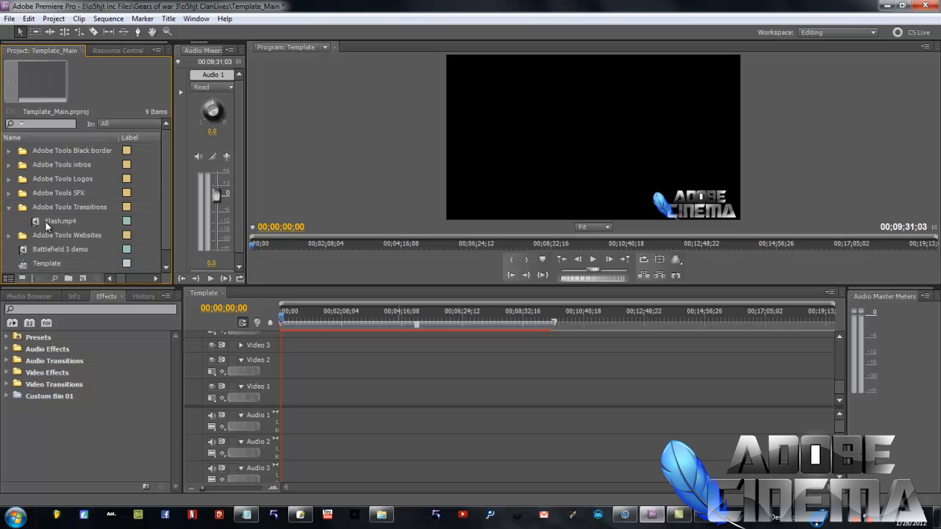
pyautogui.click(45, 220)
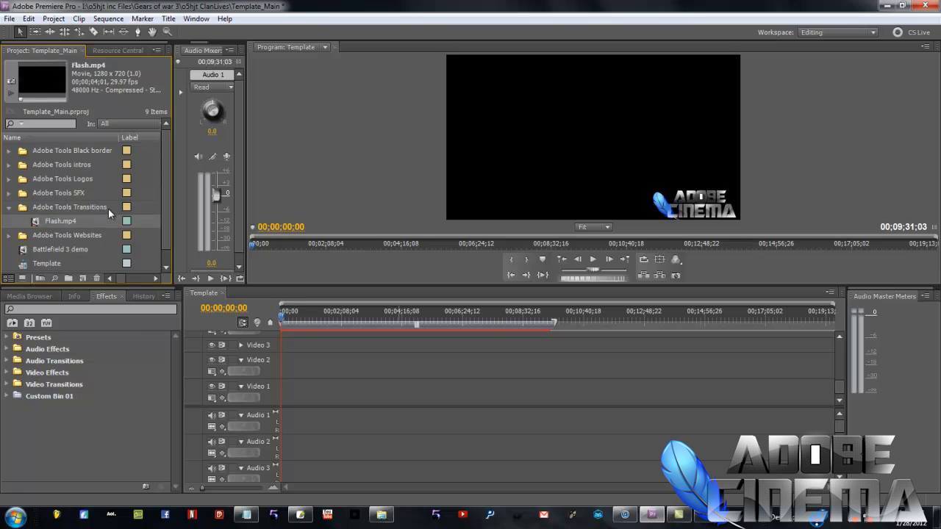
pyautogui.click(10, 93)
pyautogui.click(9, 207)
# Step: Place the Battlefield 3 demo clip on Video 2 and Audio 2 at the very start of the Template sequence
pyautogui.click(22, 235)
pyautogui.moveTo(23, 235); pyautogui.dragTo(329, 372)
pyautogui.moveTo(295, 373); pyautogui.dragTo(282, 374)
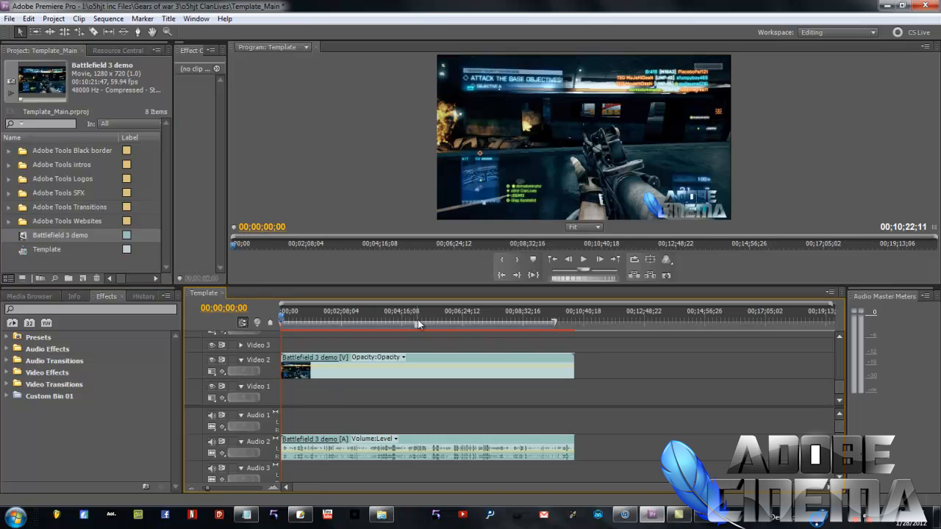
# Step: Split the Battlefield 3 demo clip at 00;05;48;13 with the Razor tool and ripple delete the part before the cut
pyautogui.click(383, 321)
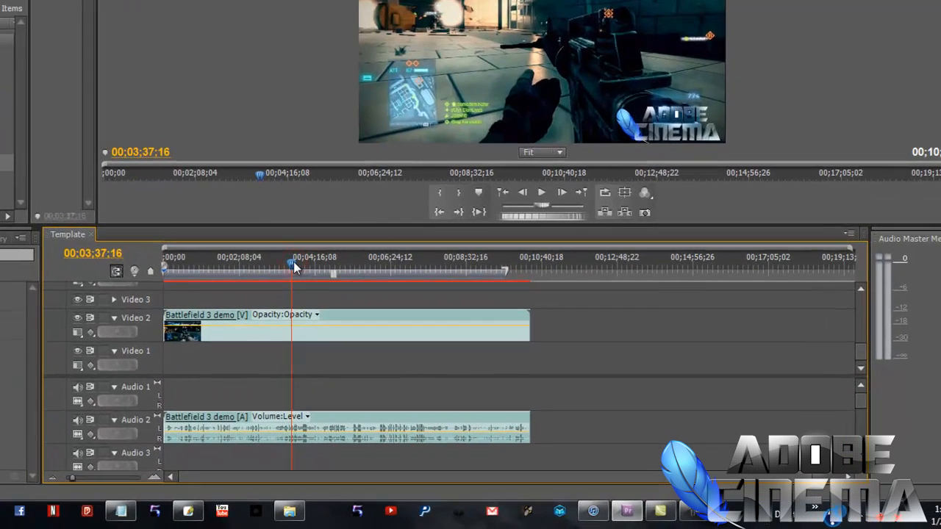
pyautogui.moveTo(293, 261); pyautogui.dragTo(368, 275)
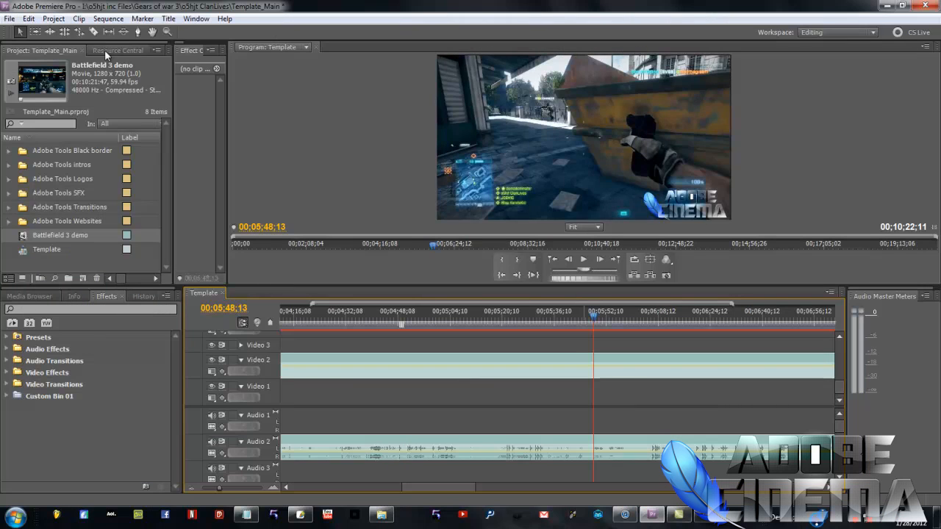
pyautogui.click(94, 31)
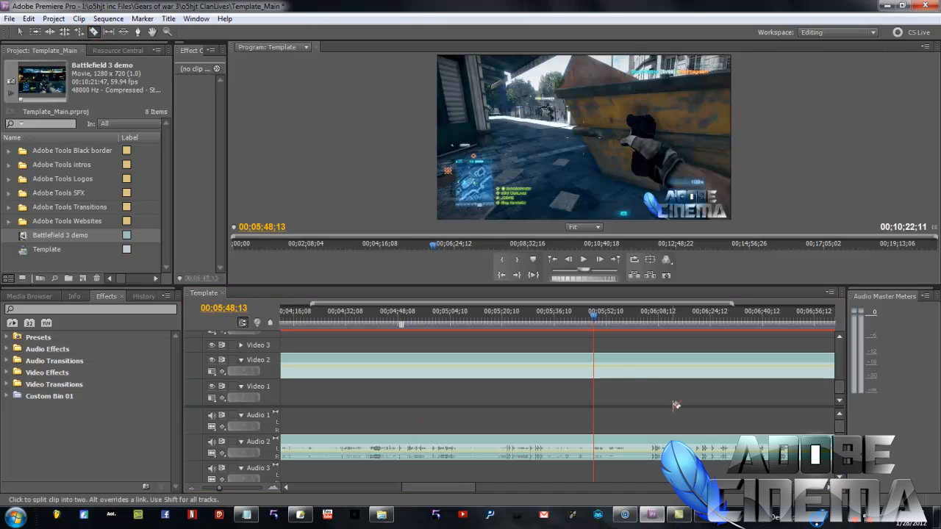
pyautogui.click(596, 366)
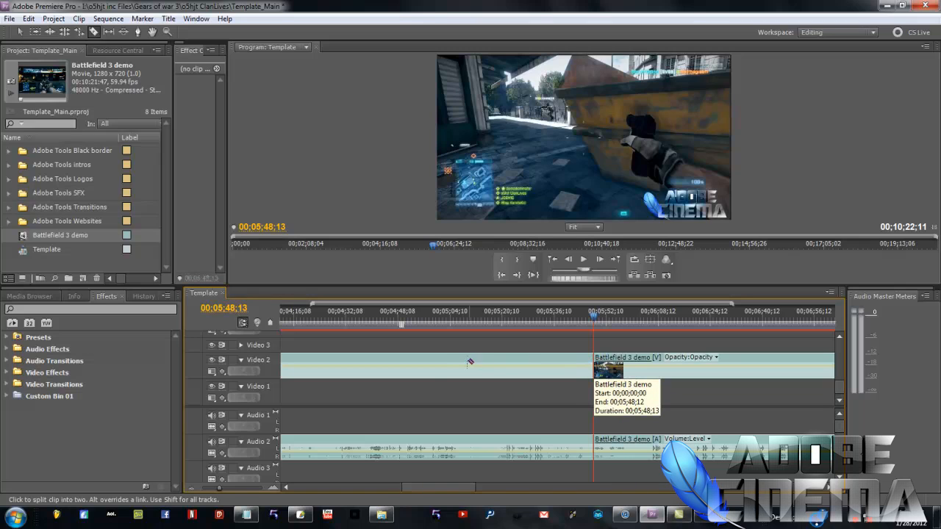
pyautogui.rightClick(416, 368)
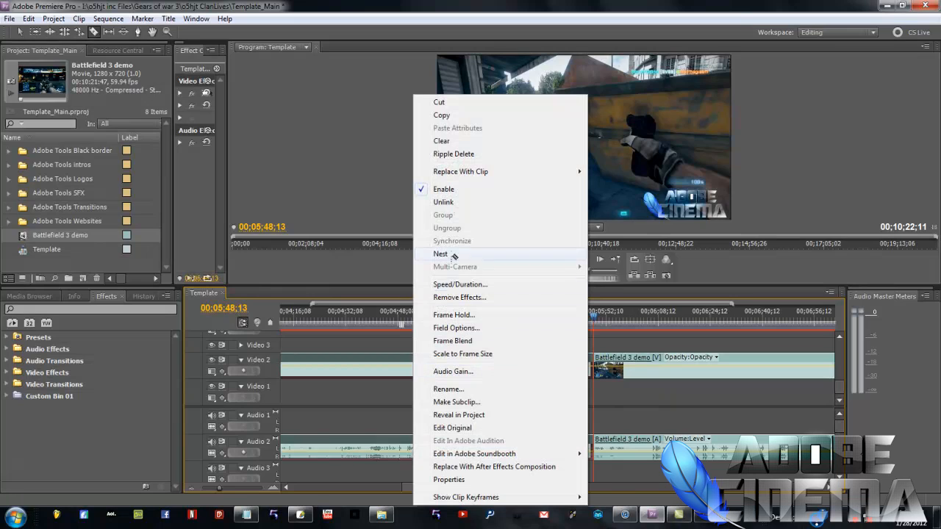
pyautogui.click(443, 153)
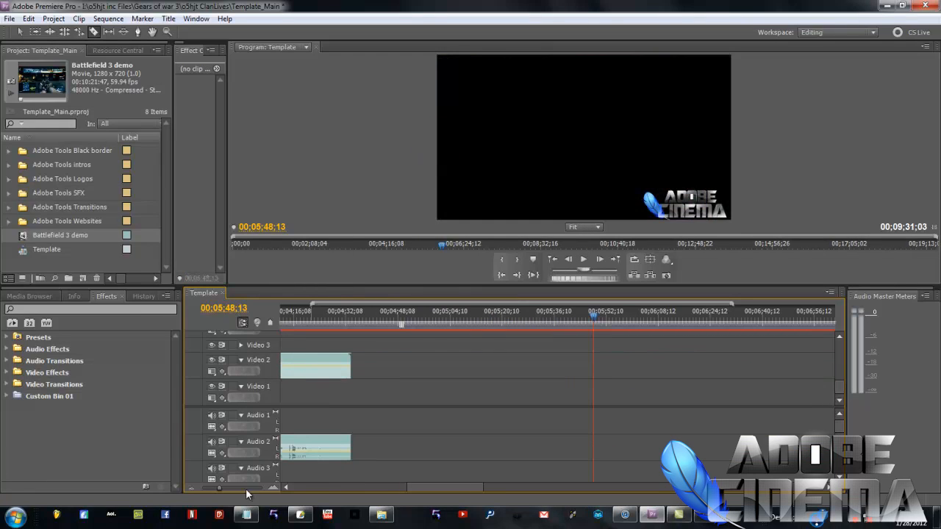
# Step: Play a short stretch of the remaining Battlefield 3 demo clip from about 00;00;17 to check the footage with its logos
pyautogui.moveTo(224, 487); pyautogui.dragTo(204, 487)
pyautogui.click(299, 317)
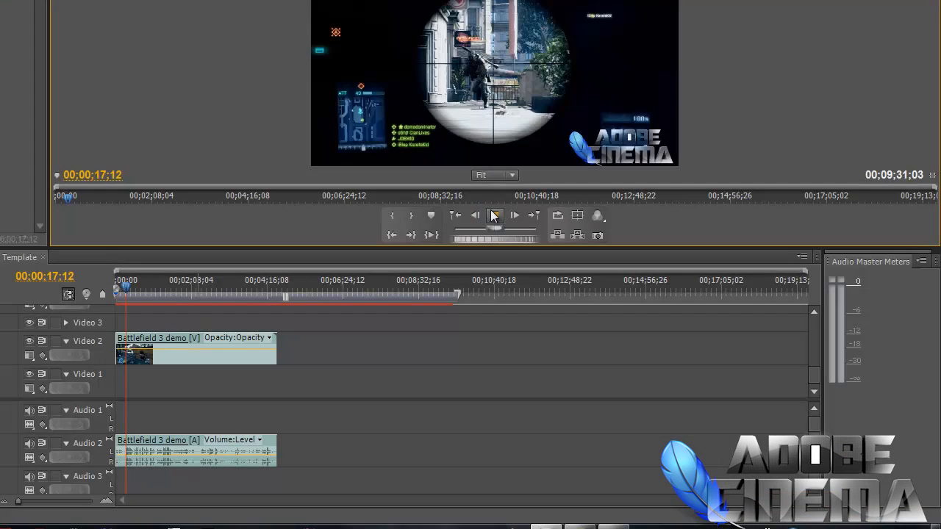
pyautogui.click(583, 259)
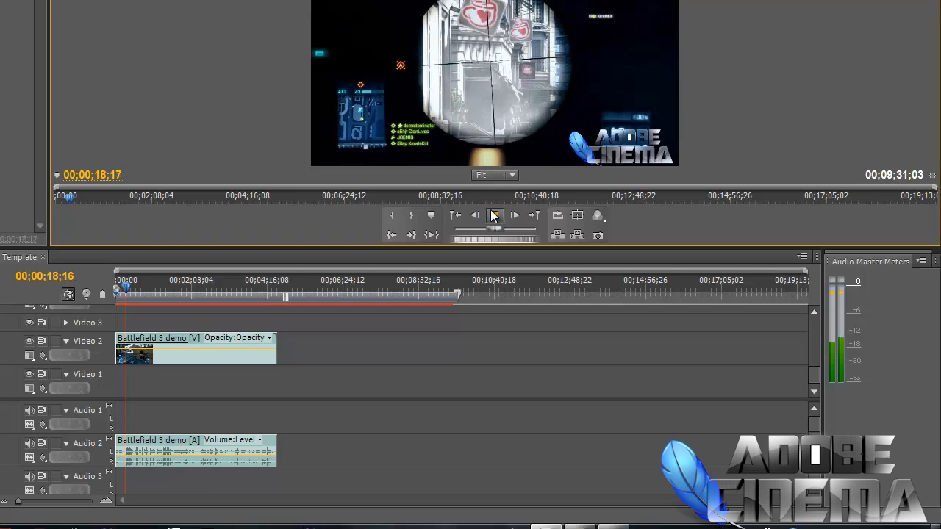
pyautogui.click(494, 216)
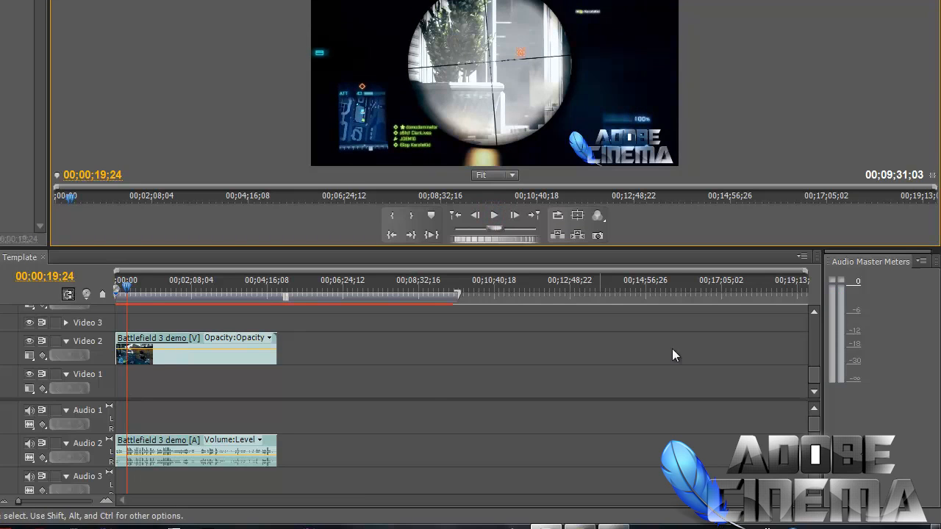
# Step: Hide the logo overlay tracks Video 12 (avatar22.png) and Video 11 (Adobe.png)
pyautogui.moveTo(814, 373); pyautogui.dragTo(814, 307)
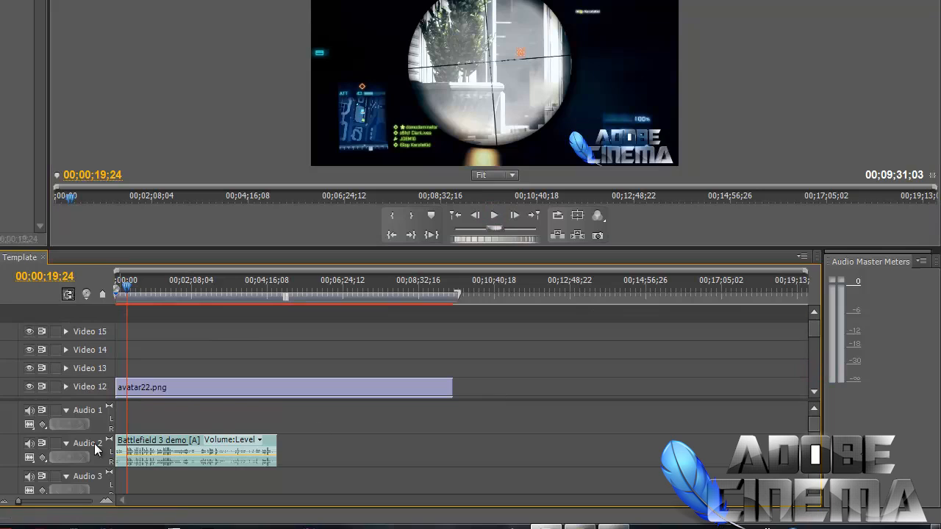
pyautogui.click(27, 387)
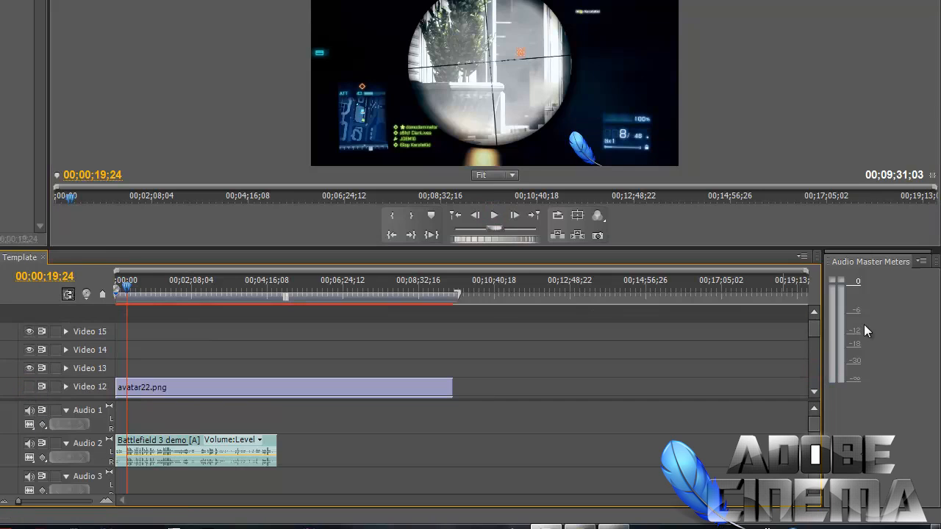
pyautogui.scroll(-1, 813, 328)
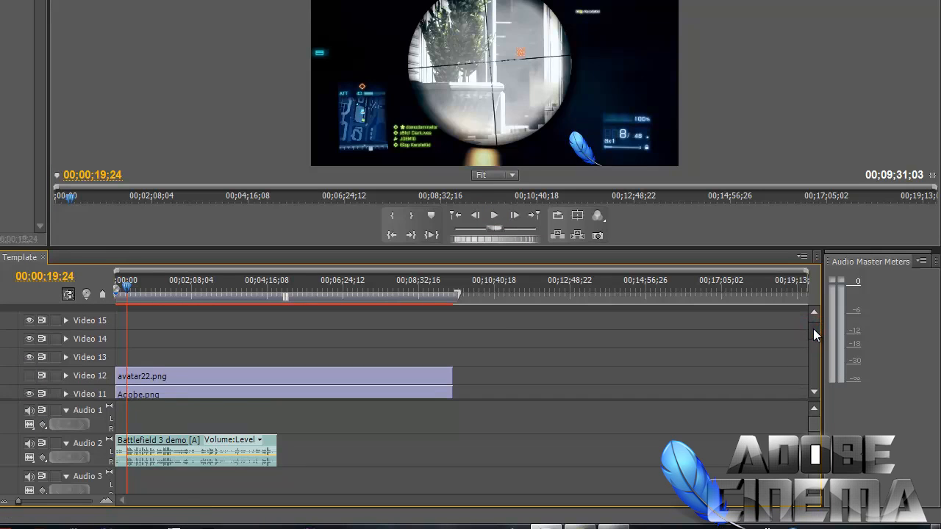
pyautogui.click(28, 394)
# Step: Return the playhead to 00;00;00;00 and play the Battlefield 3 demo clip without its logo overlays
pyautogui.moveTo(125, 284); pyautogui.dragTo(94, 300)
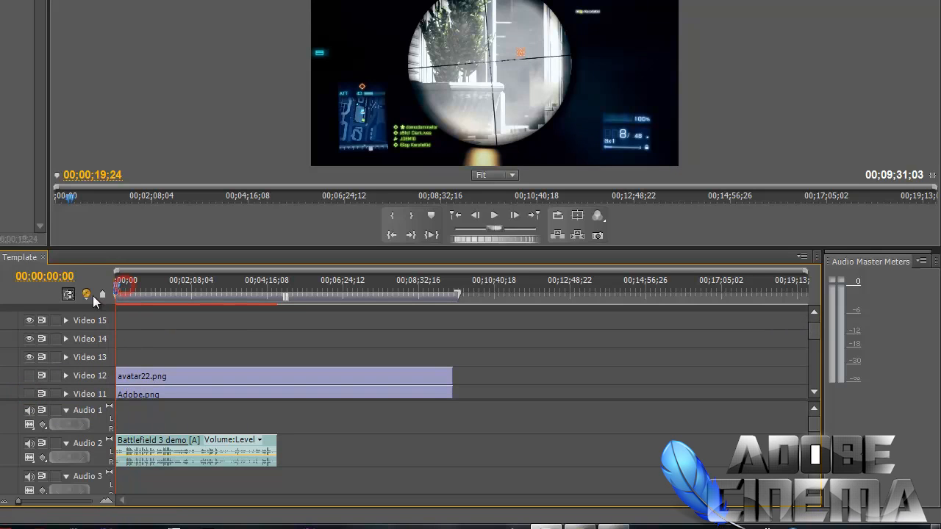
pyautogui.moveTo(810, 339); pyautogui.dragTo(697, 377)
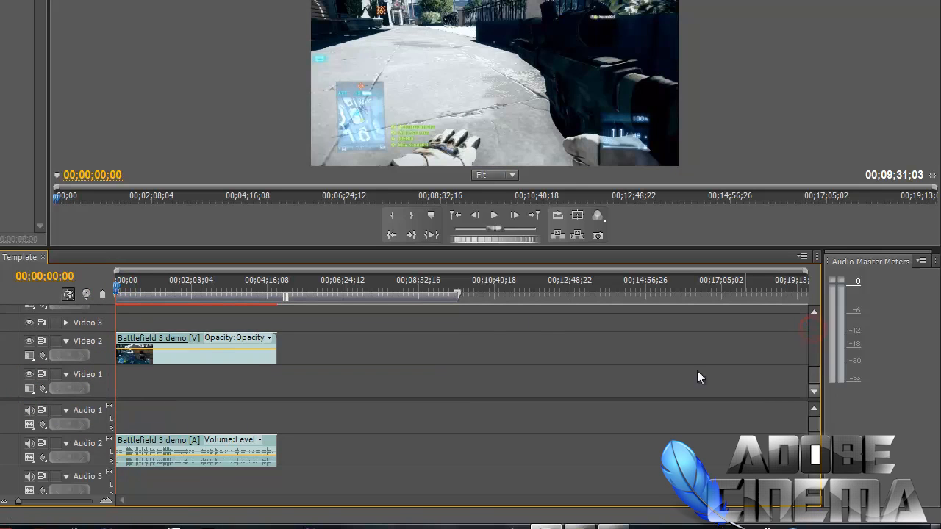
pyautogui.click(495, 217)
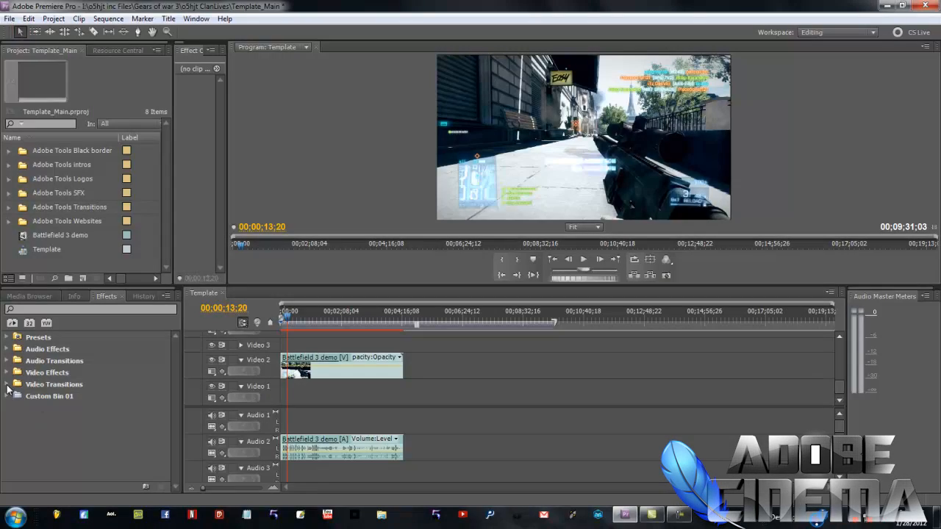
# Step: Apply the Dip to Black dissolve transition to the start of the Battlefield 3 demo clip on Video 2
pyautogui.click(7, 384)
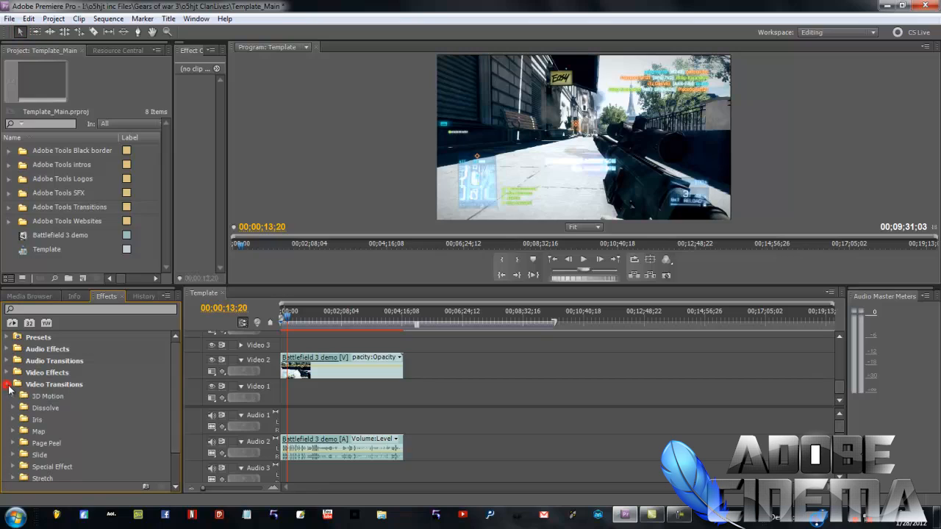
pyautogui.click(101, 384)
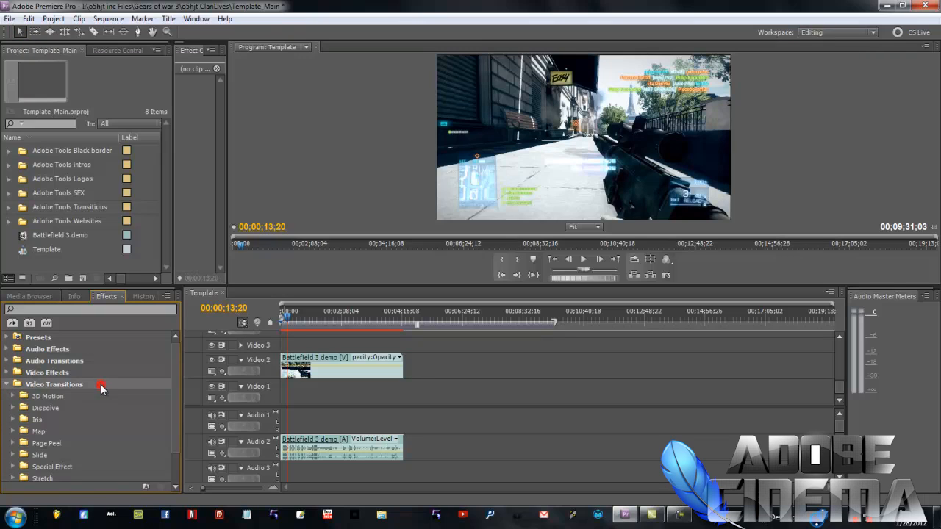
pyautogui.scroll(-1, 76, 409)
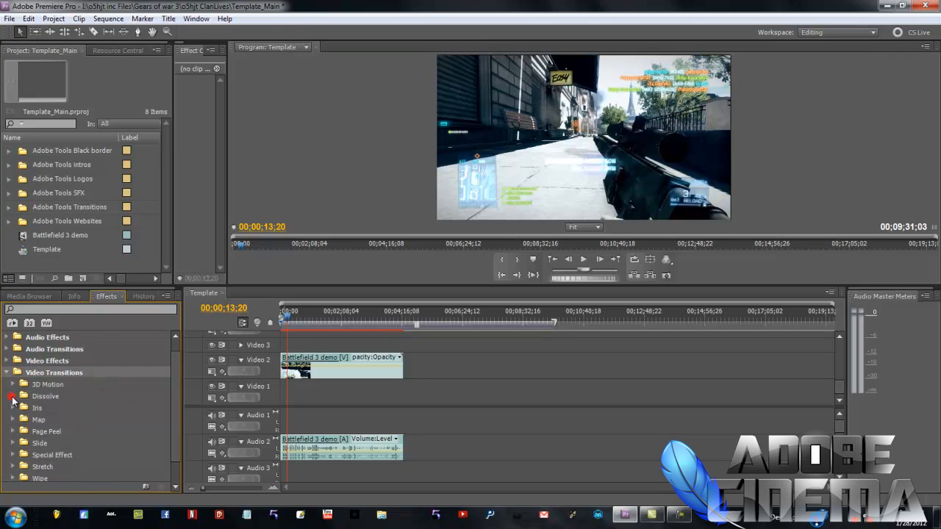
pyautogui.click(12, 396)
pyautogui.scroll(-1, 50, 404)
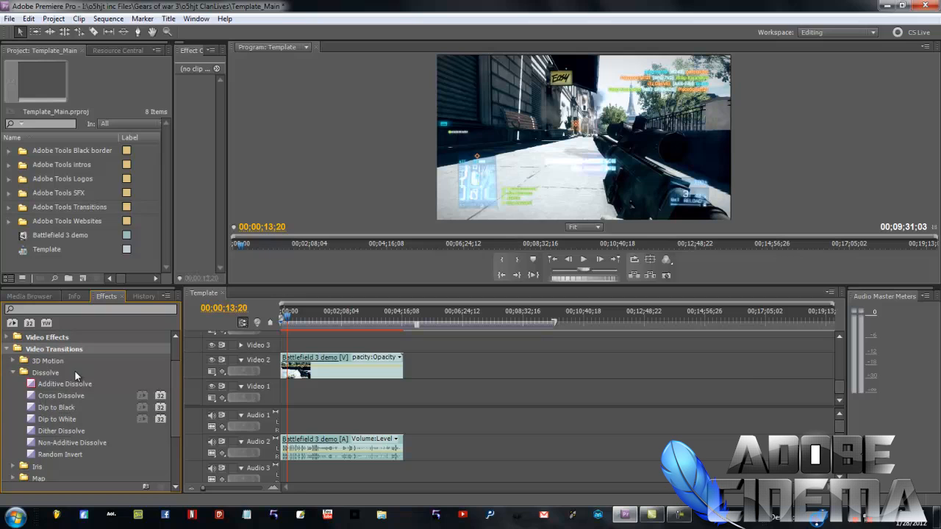
pyautogui.click(74, 373)
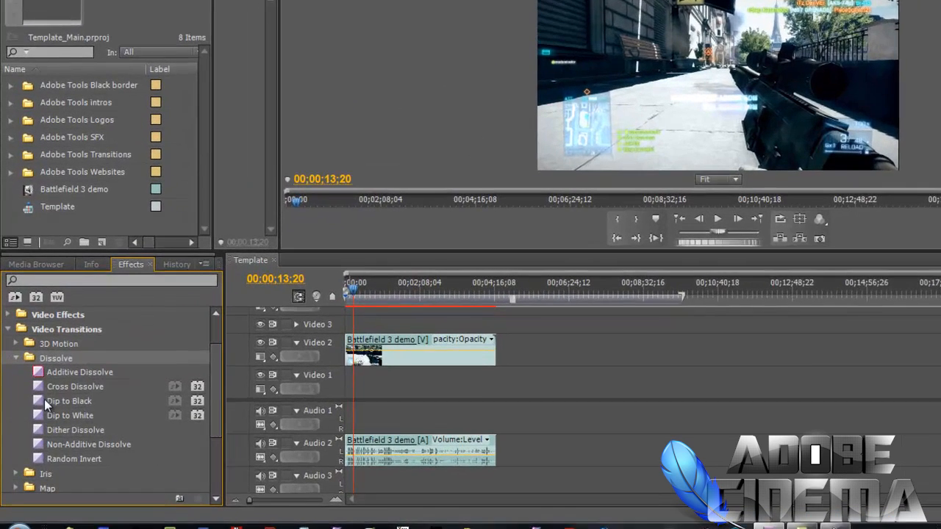
pyautogui.moveTo(44, 400); pyautogui.dragTo(145, 411)
pyautogui.moveTo(252, 503); pyautogui.dragTo(273, 508)
pyautogui.moveTo(38, 401); pyautogui.dragTo(358, 363)
# Step: Apply the Exponential Fade crossfade to the start of the Audio 2 clip and play the sequence from 00;00;00;00
pyautogui.moveTo(221, 364); pyautogui.dragTo(219, 424)
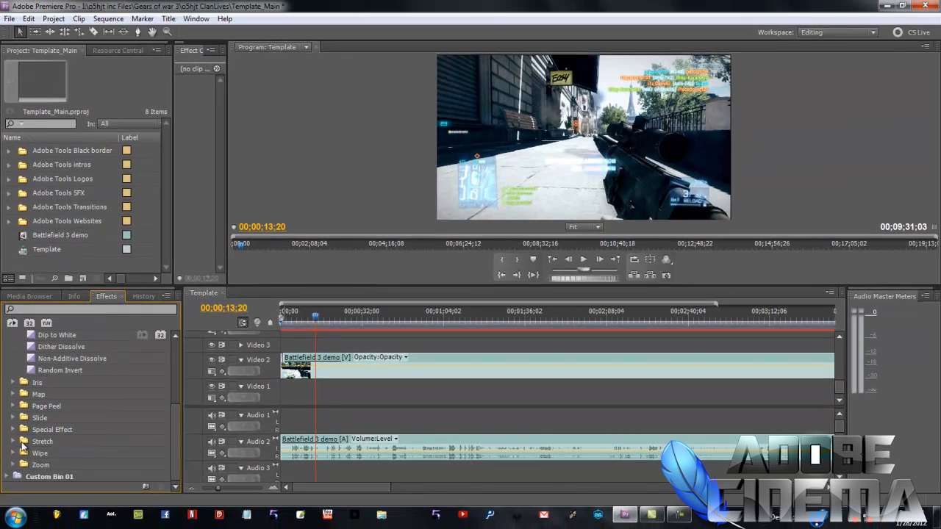
pyautogui.scroll(1, 28, 404)
pyautogui.scroll(2, 22, 445)
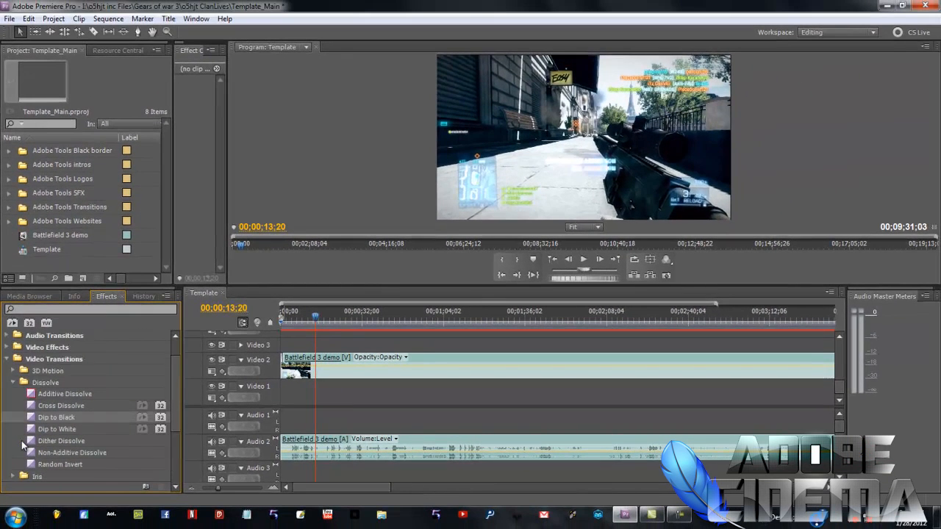
pyautogui.scroll(1, 15, 366)
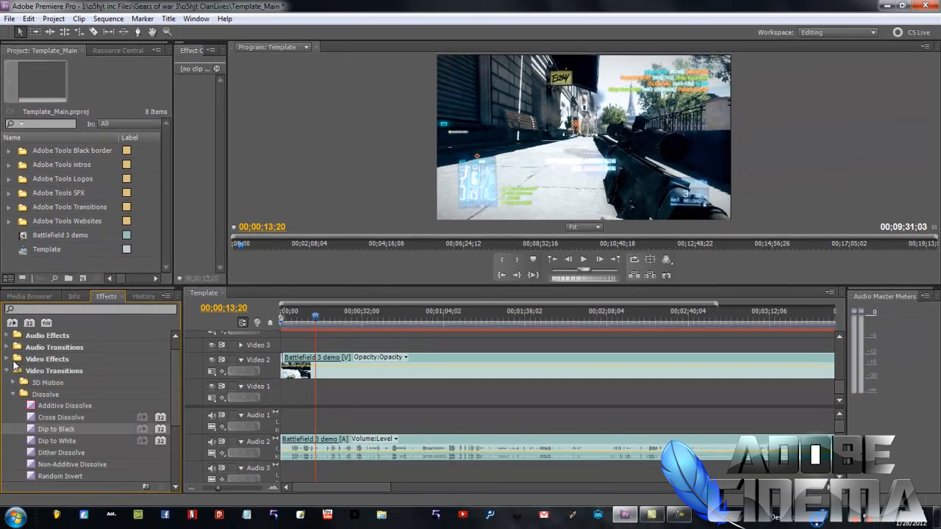
pyautogui.click(100, 350)
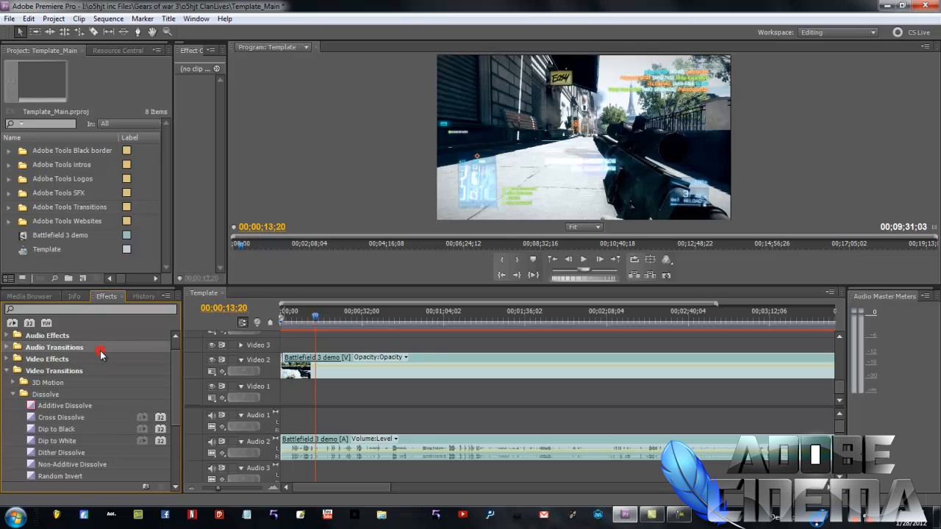
pyautogui.click(8, 347)
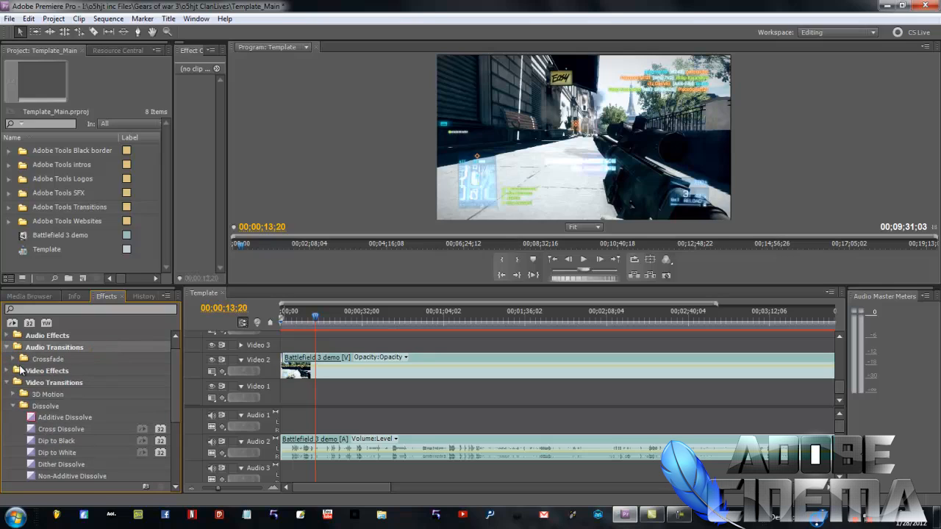
pyautogui.click(13, 359)
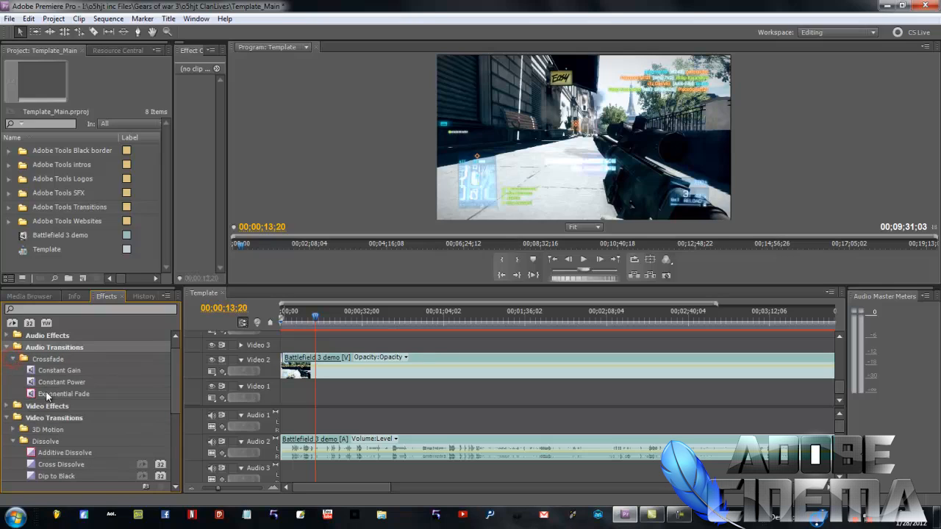
pyautogui.moveTo(39, 400); pyautogui.dragTo(286, 454)
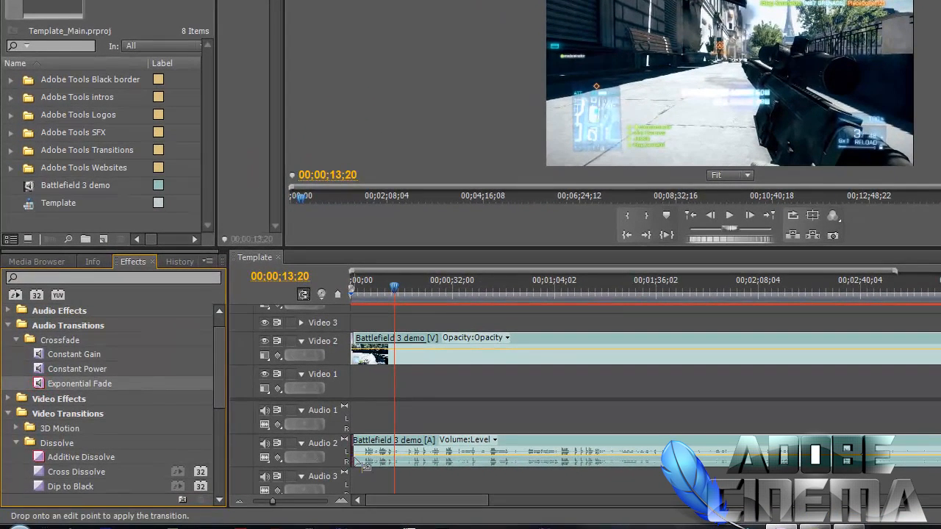
pyautogui.moveTo(355, 457); pyautogui.dragTo(359, 457)
pyautogui.moveTo(353, 292)
pyautogui.mouseDown()
pyautogui.moveTo(367, 295)
pyautogui.moveTo(346, 296)
pyautogui.mouseUp()
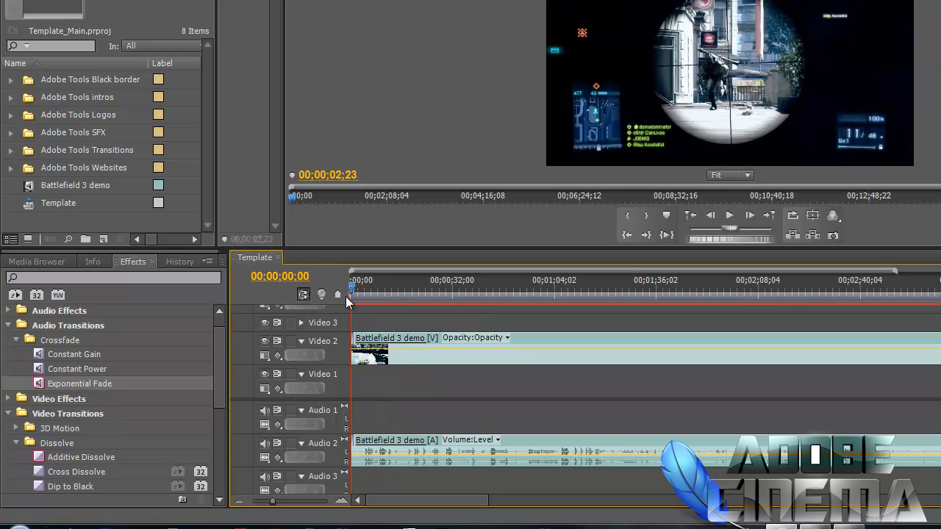
pyautogui.click(729, 220)
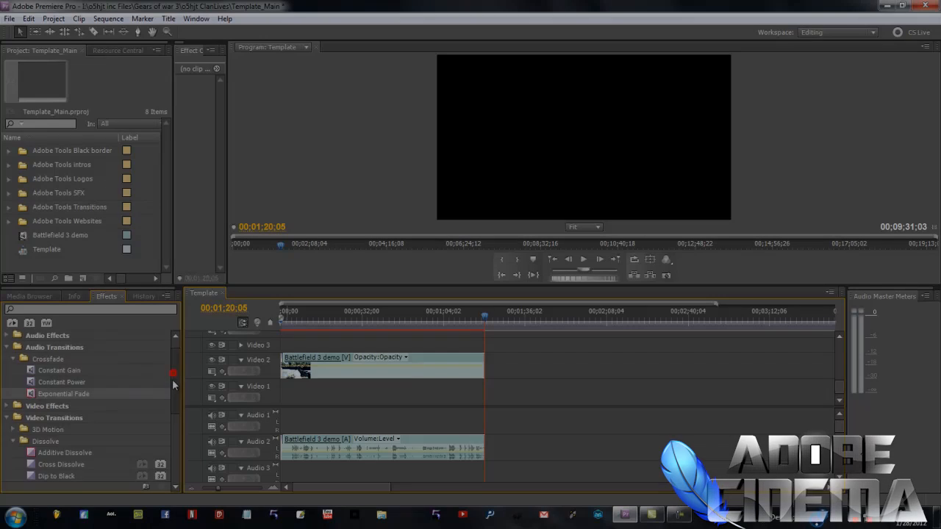
# Step: Apply Dip to Black to the end of the Battlefield 3 demo clip on Video 2 and Exponential Fade to its end on Audio 2
pyautogui.scroll(-2, 171, 391)
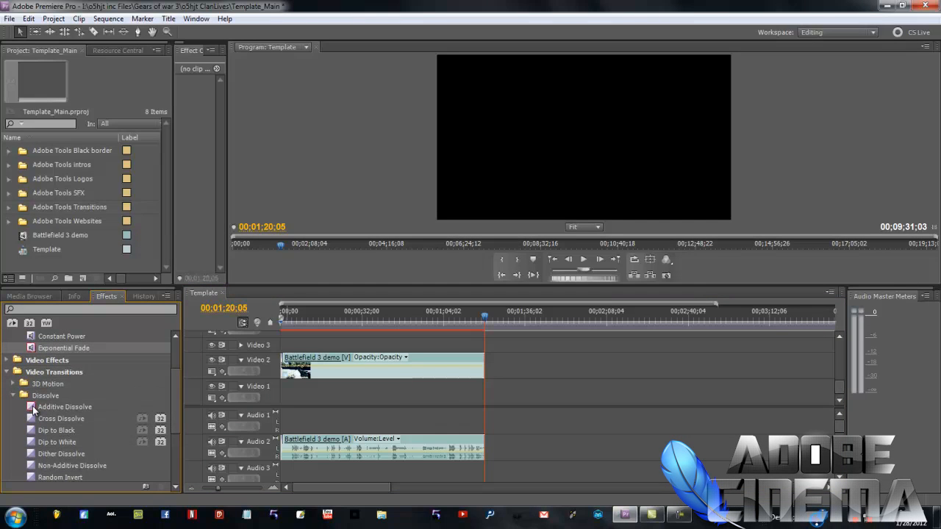
pyautogui.moveTo(32, 432); pyautogui.dragTo(403, 361)
pyautogui.moveTo(462, 371); pyautogui.dragTo(483, 367)
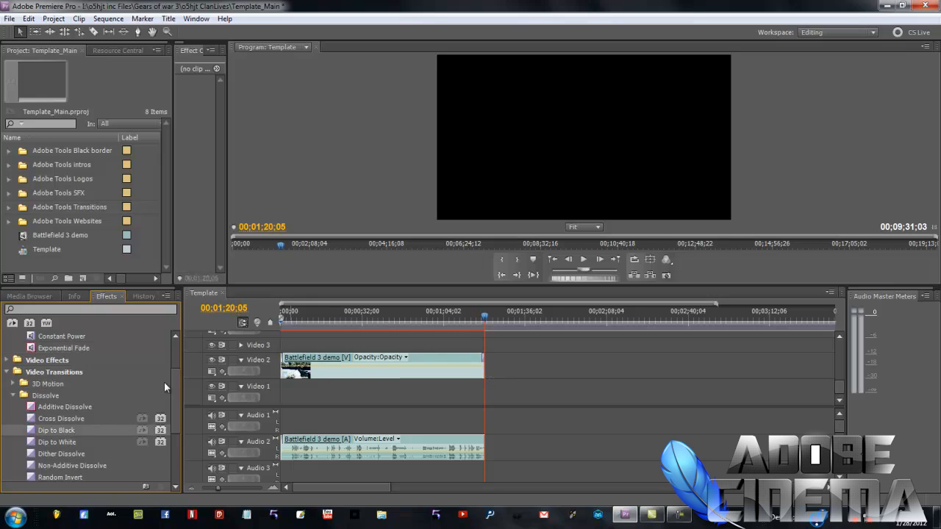
pyautogui.scroll(3, 178, 385)
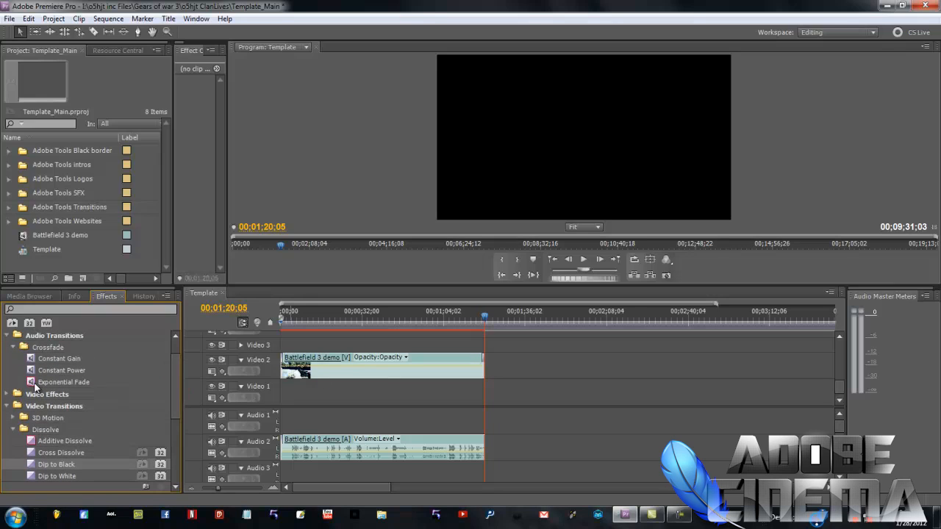
pyautogui.moveTo(35, 382); pyautogui.dragTo(327, 428)
pyautogui.moveTo(483, 453); pyautogui.dragTo(483, 454)
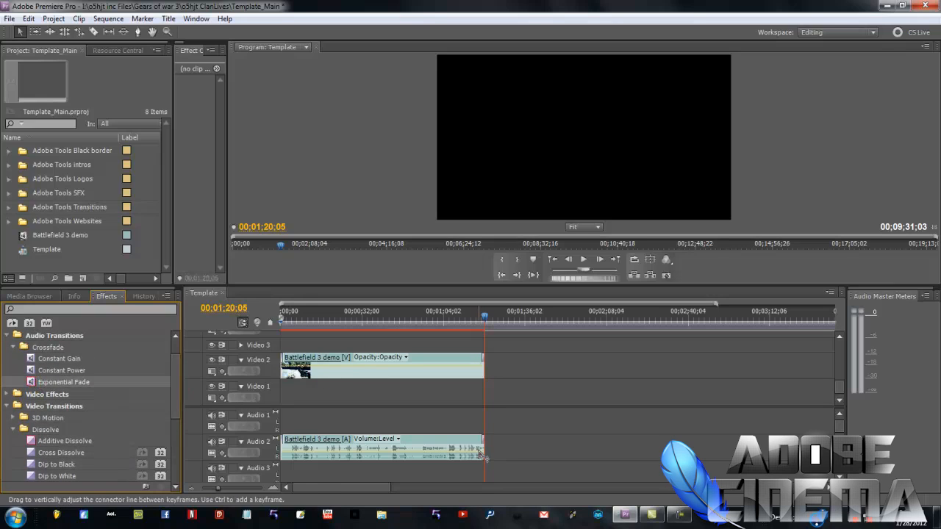
# Step: Play the end of the Battlefield 3 demo clip from 00;01;18;17 to preview the closing fades
pyautogui.moveTo(219, 490); pyautogui.dragTo(227, 492)
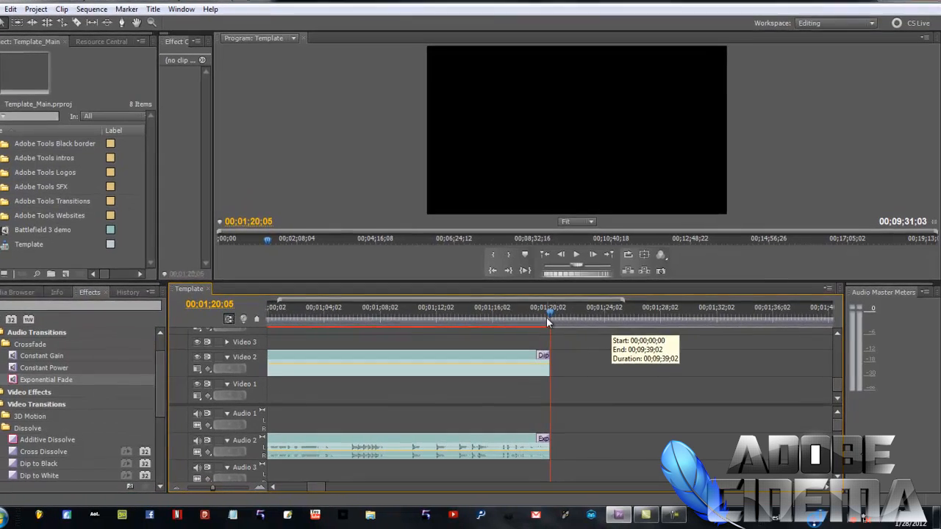
pyautogui.moveTo(552, 316); pyautogui.dragTo(533, 316)
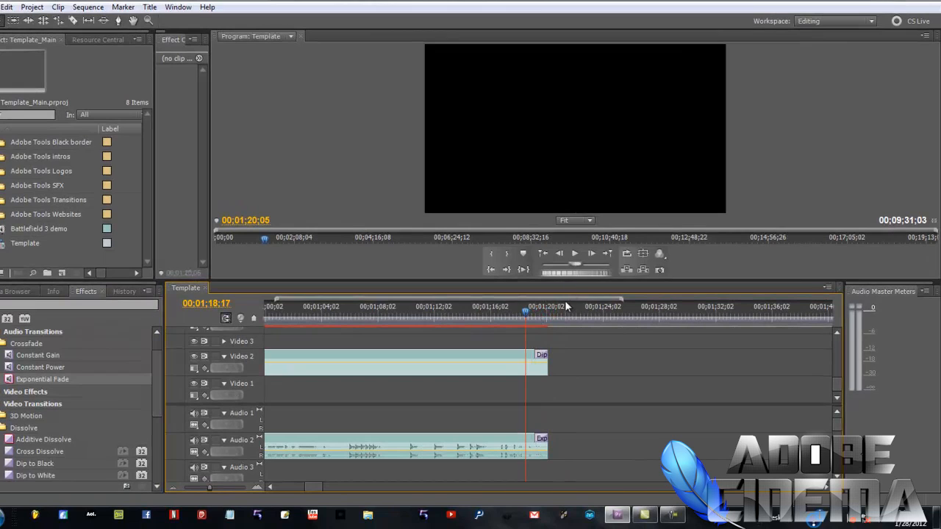
pyautogui.click(575, 253)
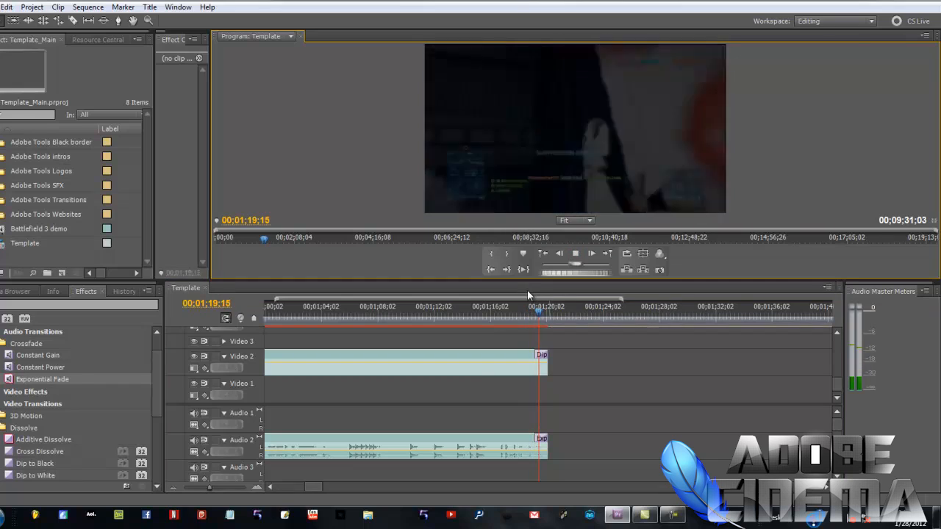
pyautogui.click(575, 253)
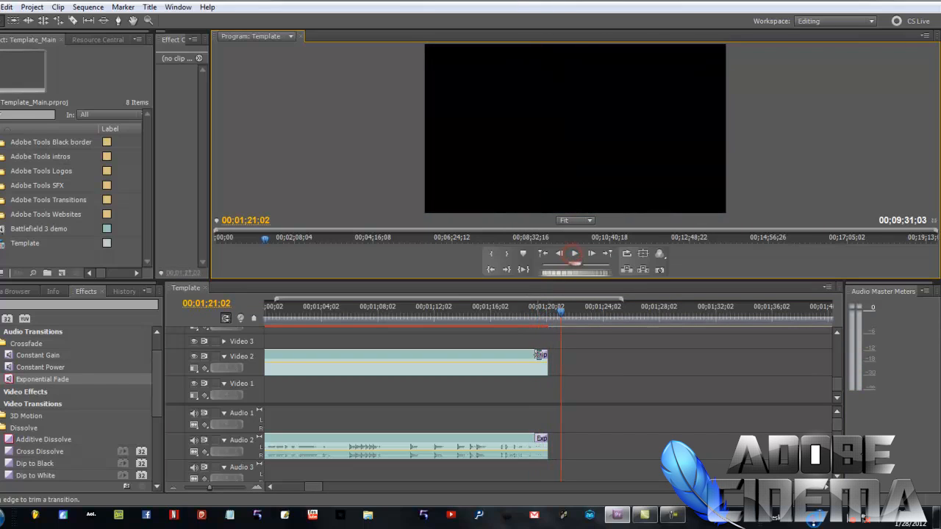
# Step: Extend the closing Dip to Black transition on Video 2 to 00;00;05;15 and play it from its start
pyautogui.moveTo(536, 355); pyautogui.dragTo(472, 356)
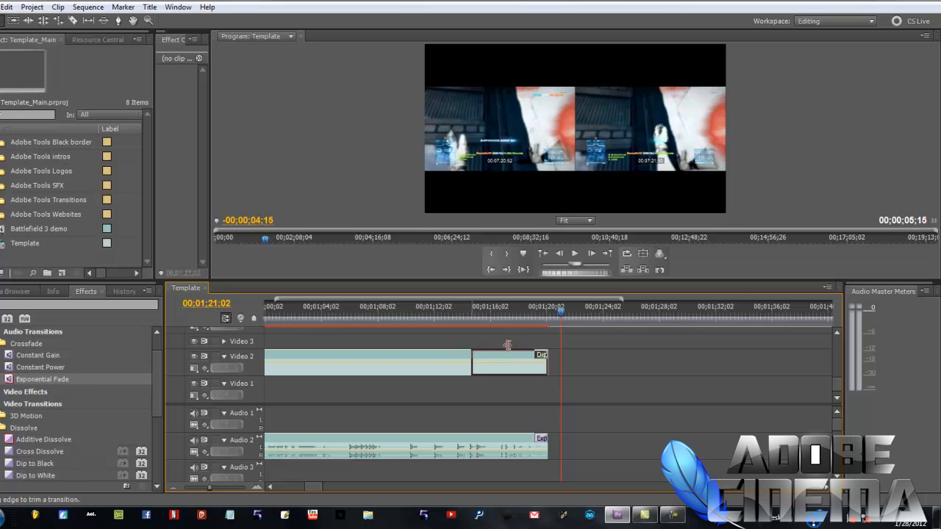
pyautogui.click(473, 320)
pyautogui.click(575, 254)
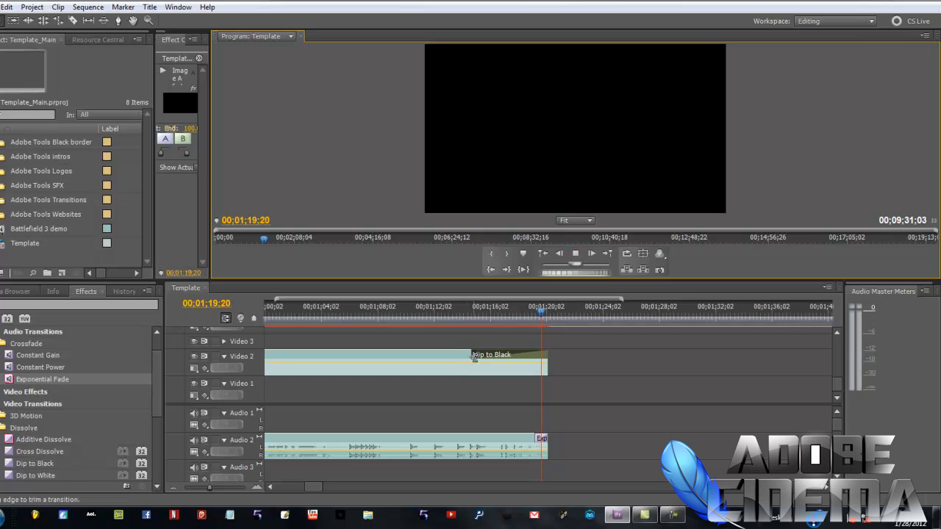
# Step: Shorten the closing Dip to Black transition to 00;00;02;28 and lengthen the closing Exponential Fade on Audio 2 to nearly match
pyautogui.moveTo(472, 356); pyautogui.dragTo(509, 356)
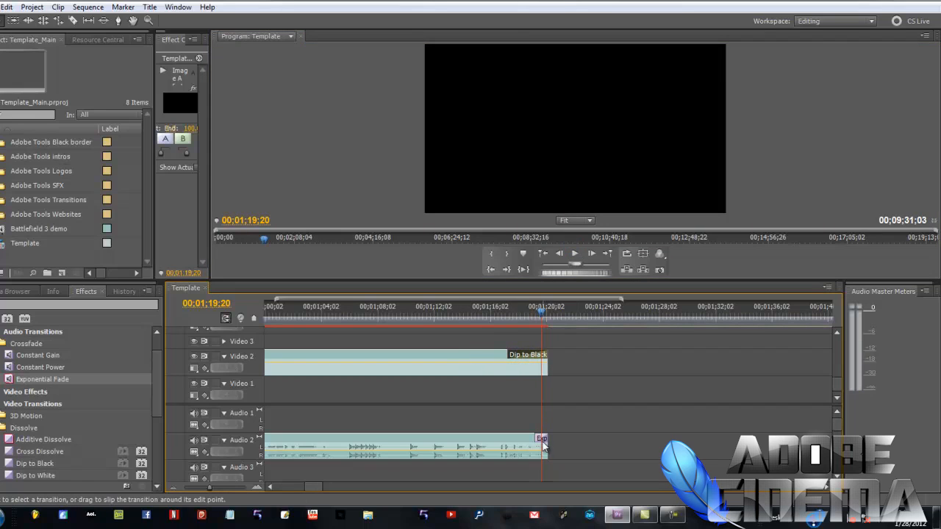
pyautogui.moveTo(540, 438)
pyautogui.mouseDown()
pyautogui.moveTo(508, 438)
pyautogui.moveTo(559, 440)
pyautogui.mouseUp()
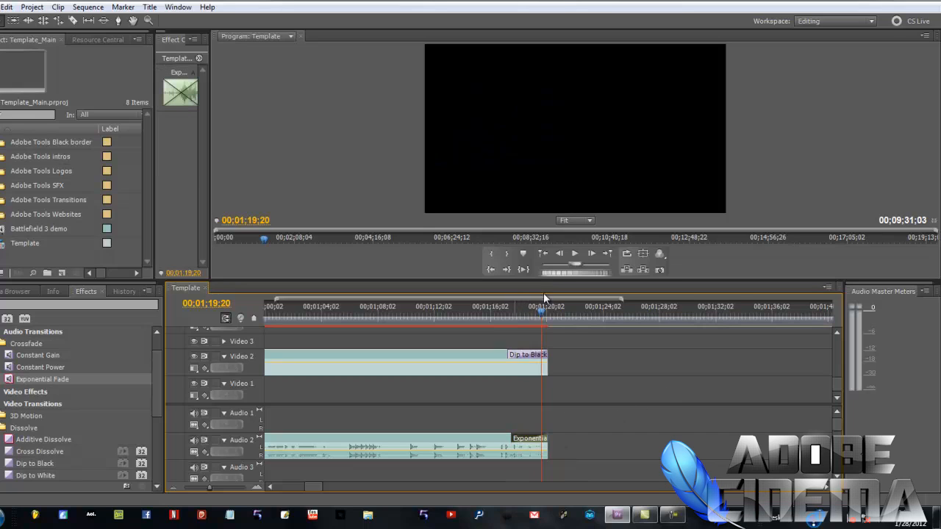
# Step: Examine the closing Dip to Black transition in a widened Effect Controls view, scrubbing from 00;01;17;04 to 00;01;18;16
pyautogui.moveTo(542, 315); pyautogui.dragTo(505, 316)
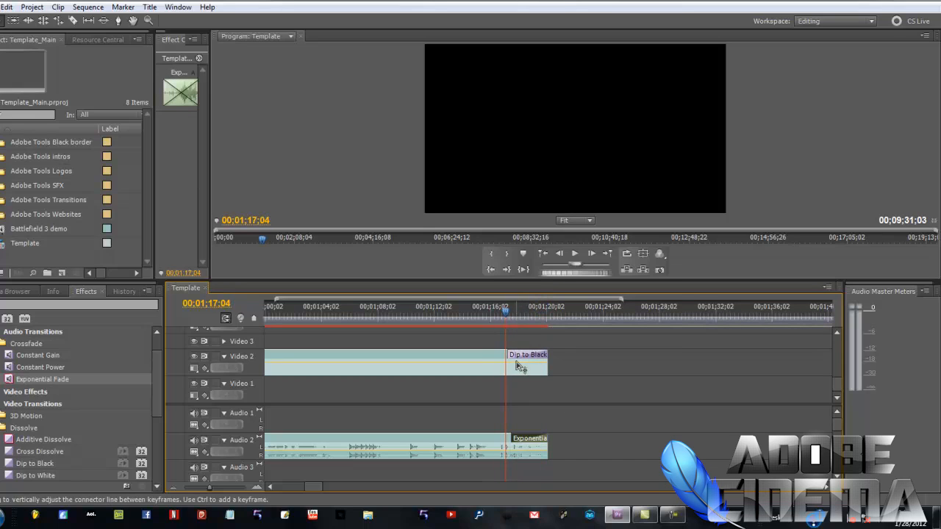
pyautogui.click(519, 364)
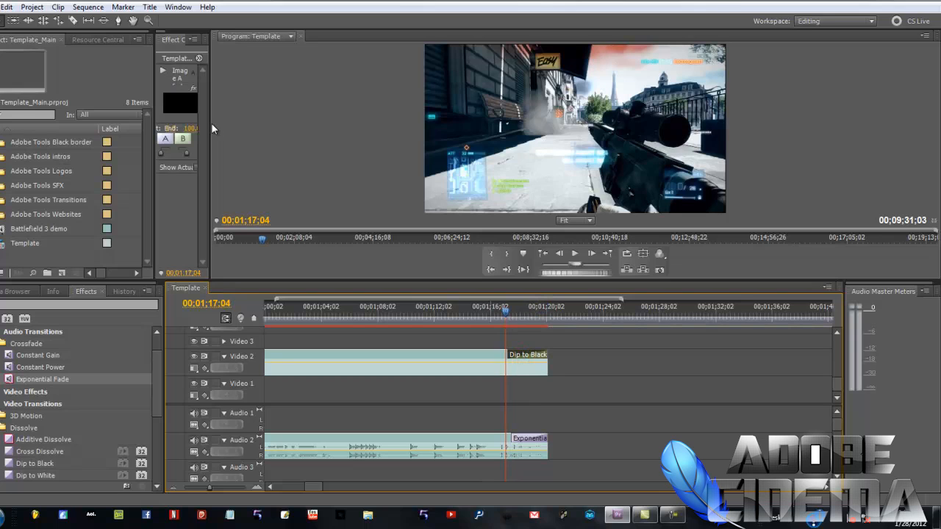
pyautogui.moveTo(209, 119); pyautogui.dragTo(432, 137)
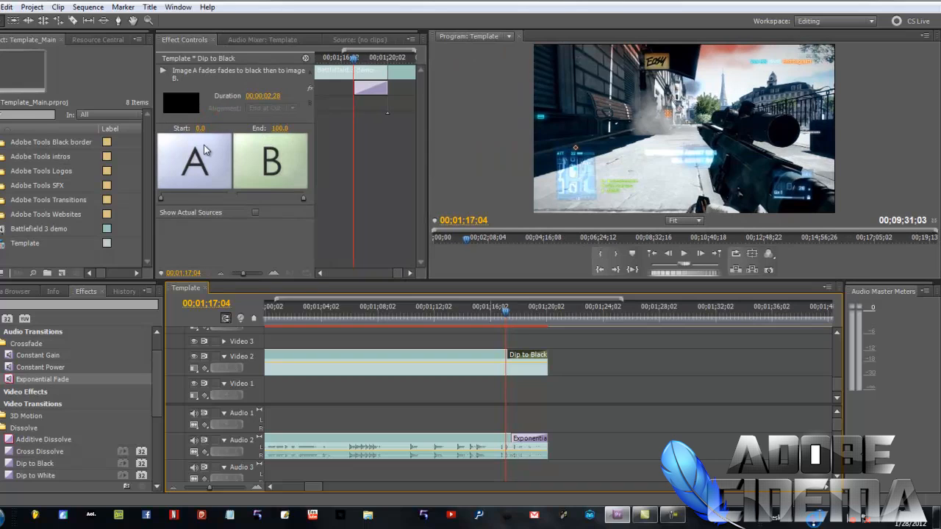
pyautogui.click(359, 59)
pyautogui.moveTo(359, 59)
pyautogui.mouseDown()
pyautogui.moveTo(382, 64)
pyautogui.moveTo(359, 65)
pyautogui.moveTo(369, 64)
pyautogui.mouseUp()
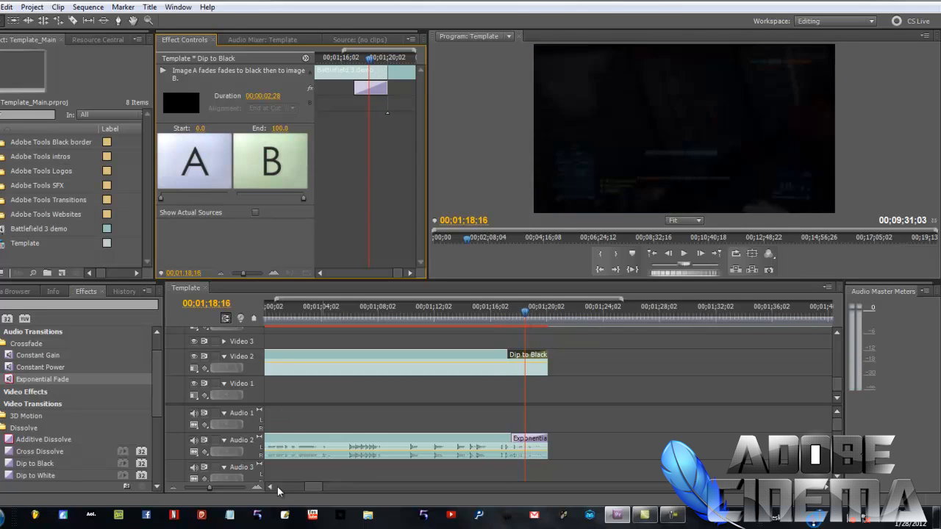
# Step: Remove the Dip to Black transition from the end of the Battlefield 3 demo clip on Video 2
pyautogui.scroll(-2, 214, 497)
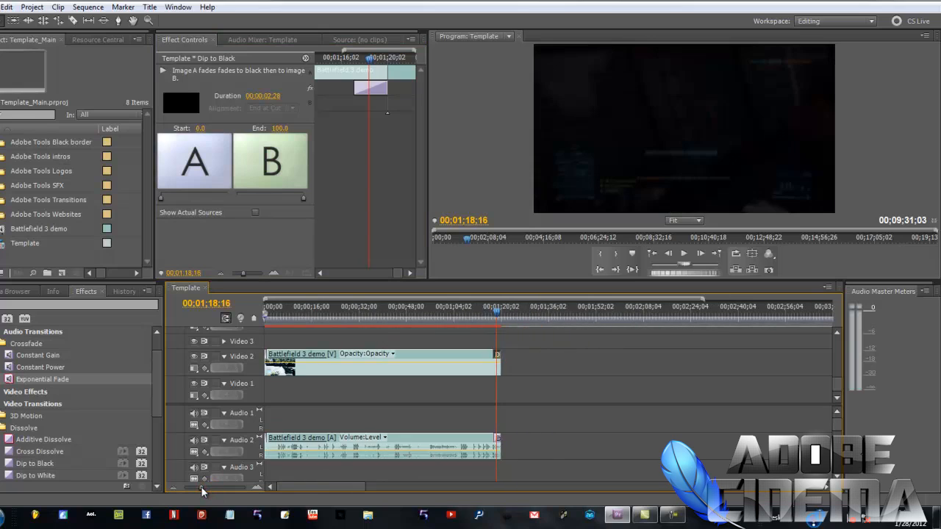
pyautogui.scroll(3, 214, 496)
pyautogui.moveTo(213, 489); pyautogui.dragTo(221, 489)
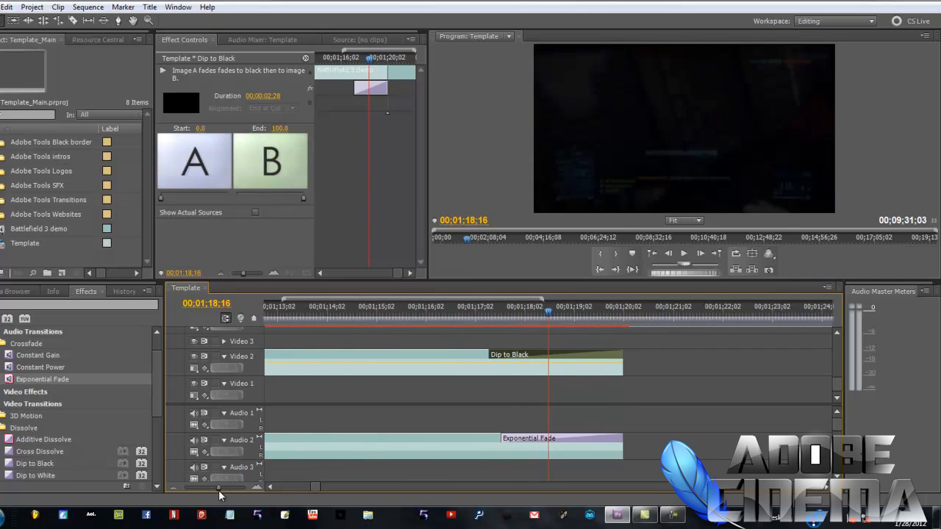
pyautogui.rightClick(543, 357)
pyautogui.click(565, 361)
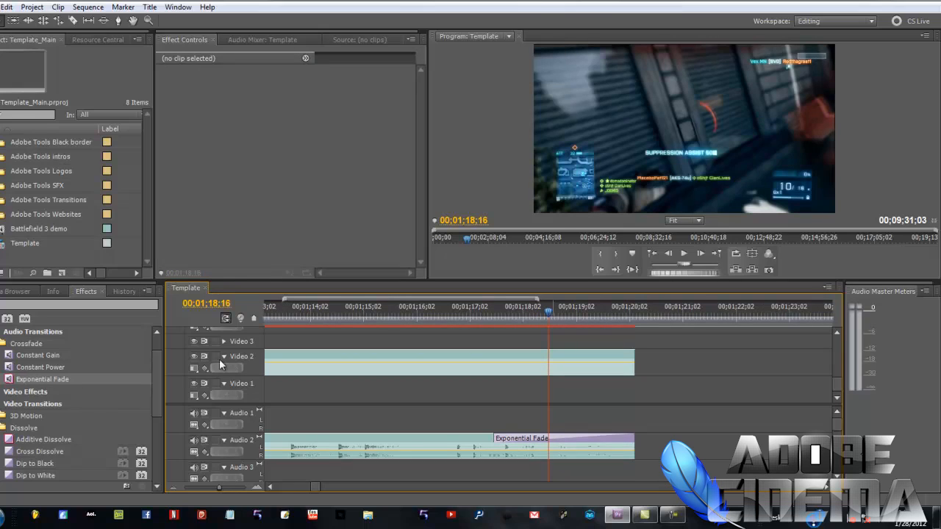
# Step: Add opacity keyframes to the Battlefield 3 demo clip on Video 2 at 00;01;18;16, 00;01;18;14 and 00;01;20;02
pyautogui.click(512, 355)
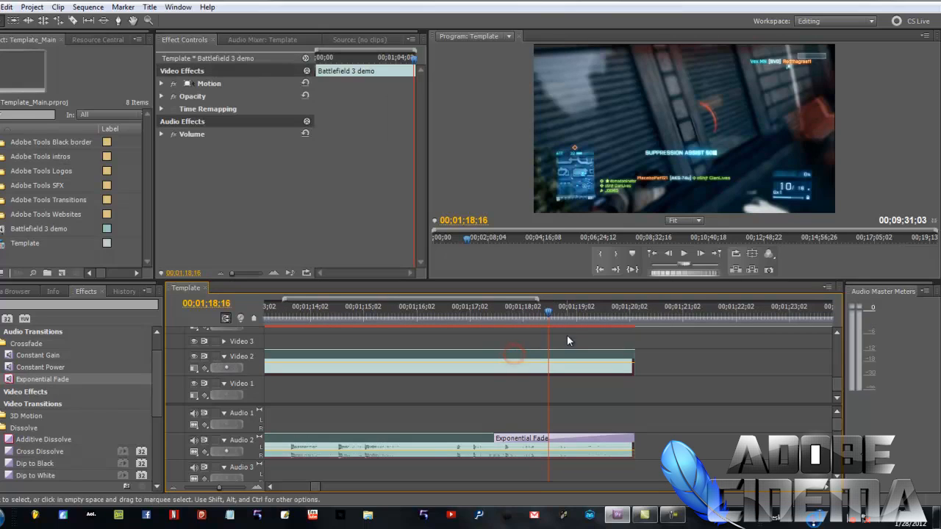
pyautogui.click(226, 368)
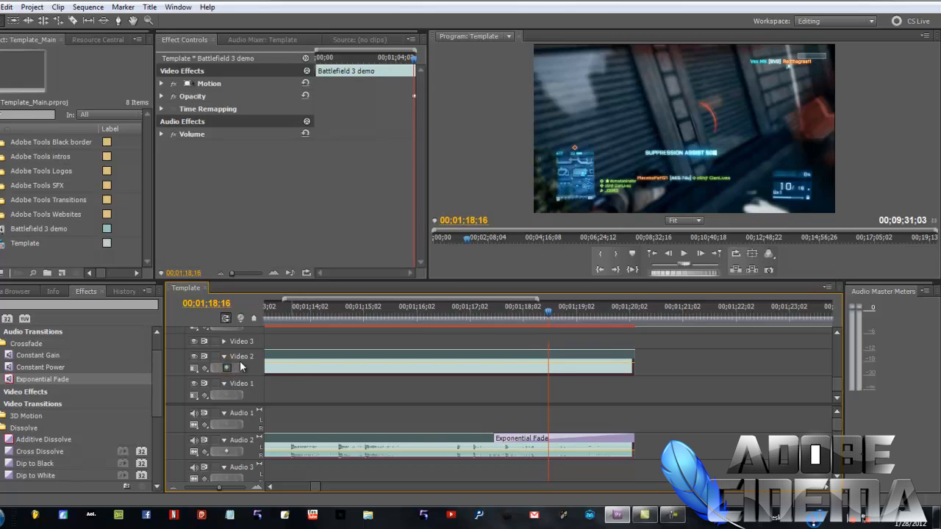
pyautogui.moveTo(549, 315)
pyautogui.mouseDown()
pyautogui.moveTo(622, 316)
pyautogui.moveTo(545, 315)
pyautogui.mouseUp()
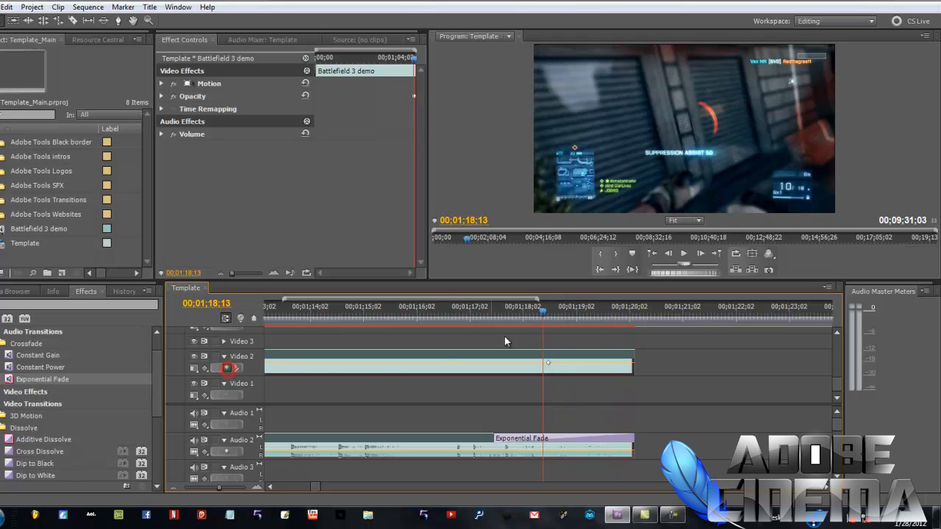
pyautogui.moveTo(545, 309); pyautogui.dragTo(565, 321)
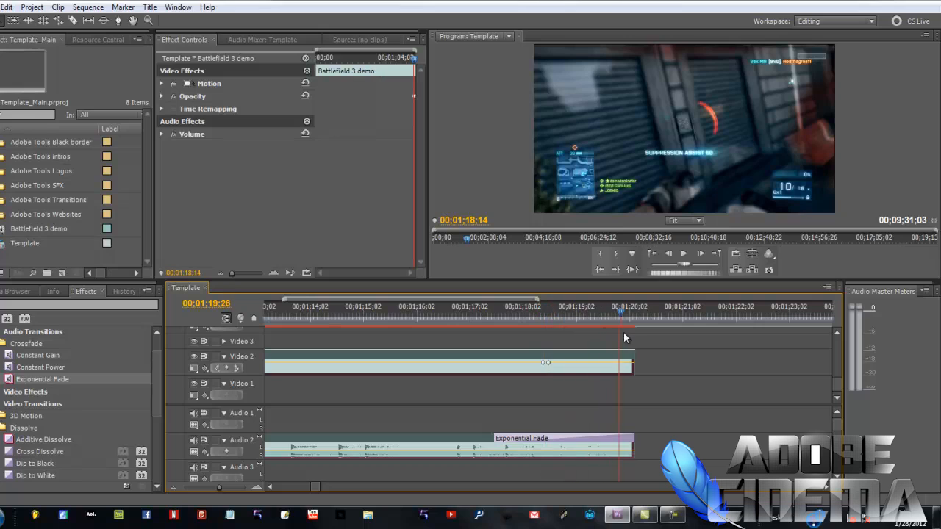
pyautogui.moveTo(624, 333); pyautogui.dragTo(633, 333)
pyautogui.click(228, 368)
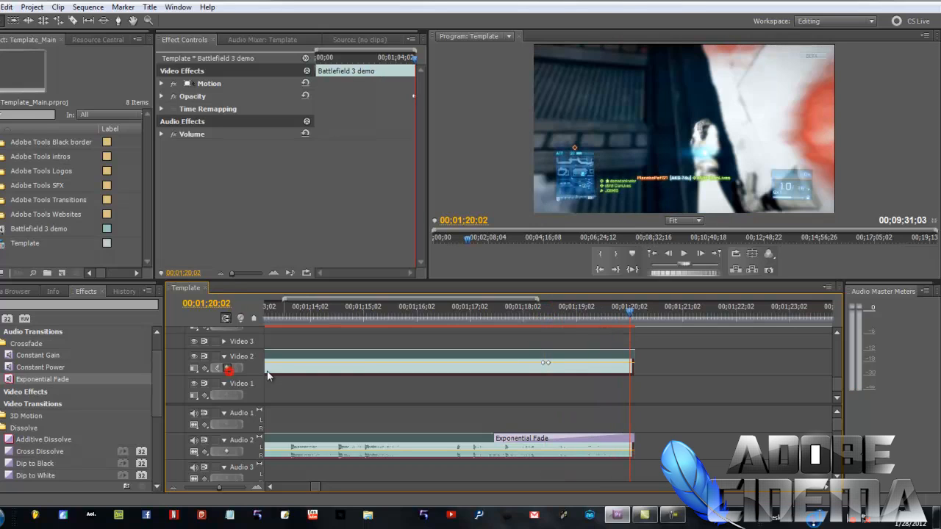
# Step: Lower the last opacity keyframe on Video 2 to the bottom of the clip and scrub back to 00;01;19;10 to check the fade-out
pyautogui.click(630, 362)
pyautogui.moveTo(629, 362); pyautogui.dragTo(640, 400)
pyautogui.moveTo(631, 315); pyautogui.dragTo(591, 320)
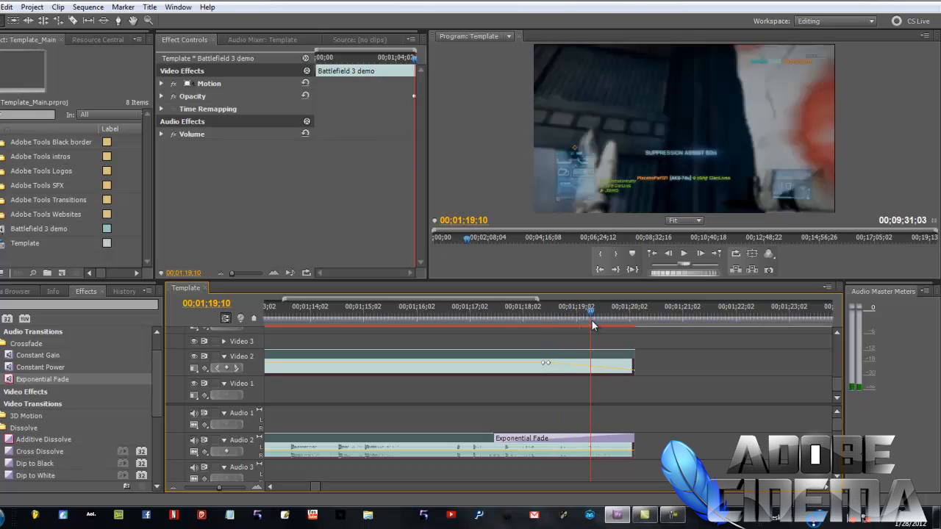
# Step: Set the opacity keyframe at 00;01;18;16 to Ease Out and pull its Bezier handle slightly downward
pyautogui.rightClick(548, 363)
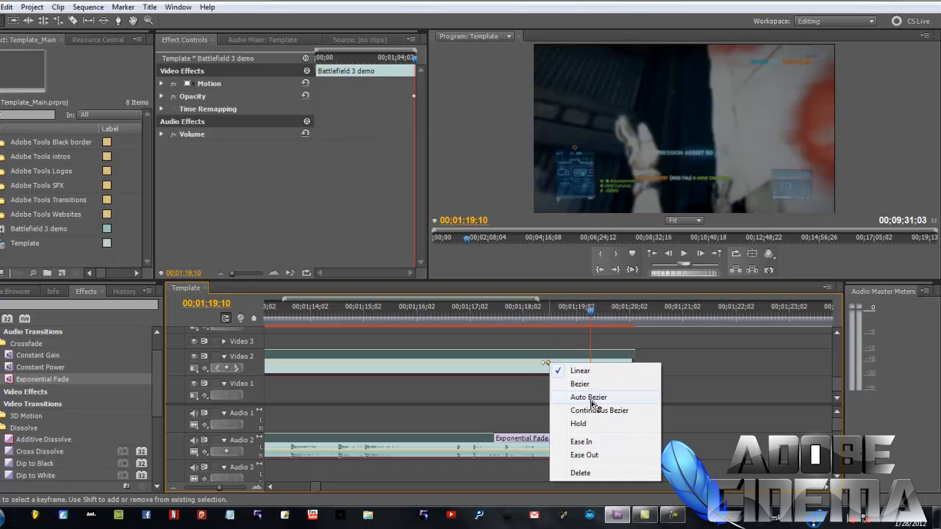
pyautogui.click(584, 455)
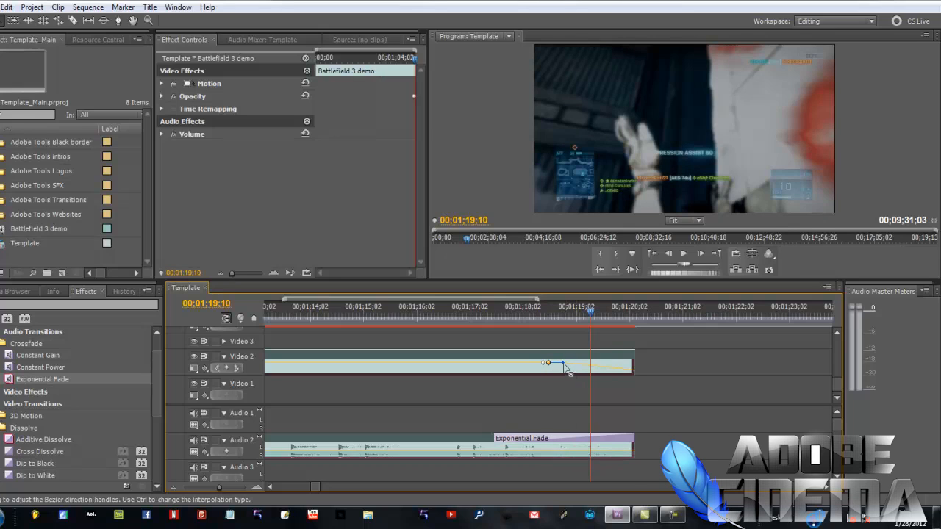
pyautogui.moveTo(563, 364); pyautogui.dragTo(564, 366)
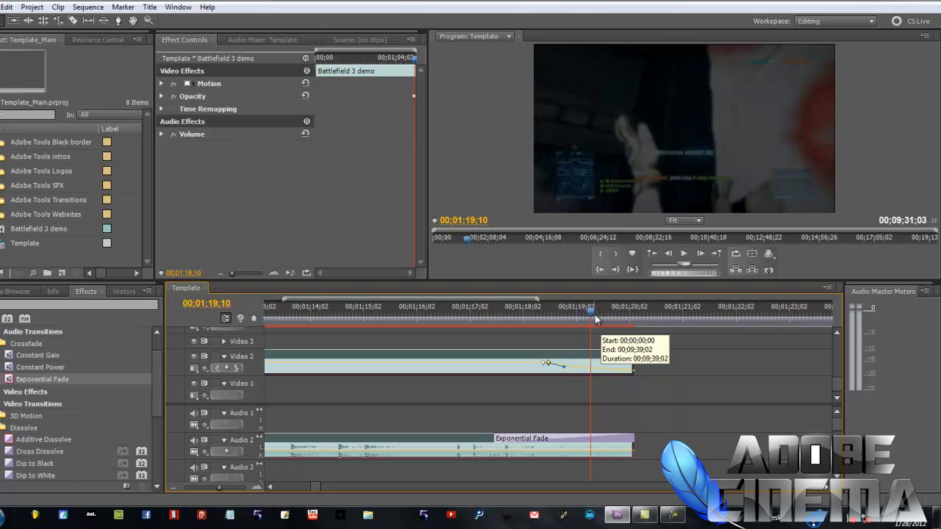
# Step: Play the eased opacity fade-out from its first keyframes past the end of the clip
pyautogui.click(591, 315)
pyautogui.moveTo(590, 315); pyautogui.dragTo(547, 316)
pyautogui.click(683, 253)
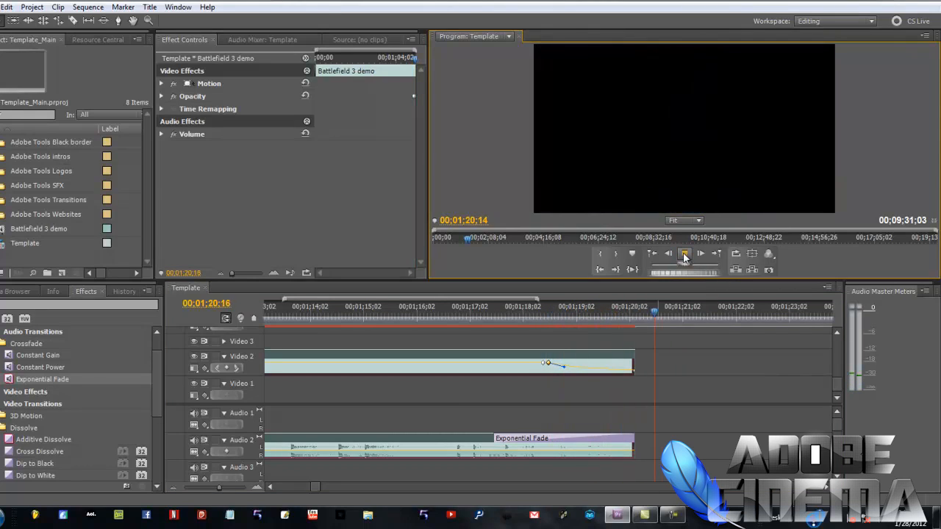
pyautogui.click(682, 252)
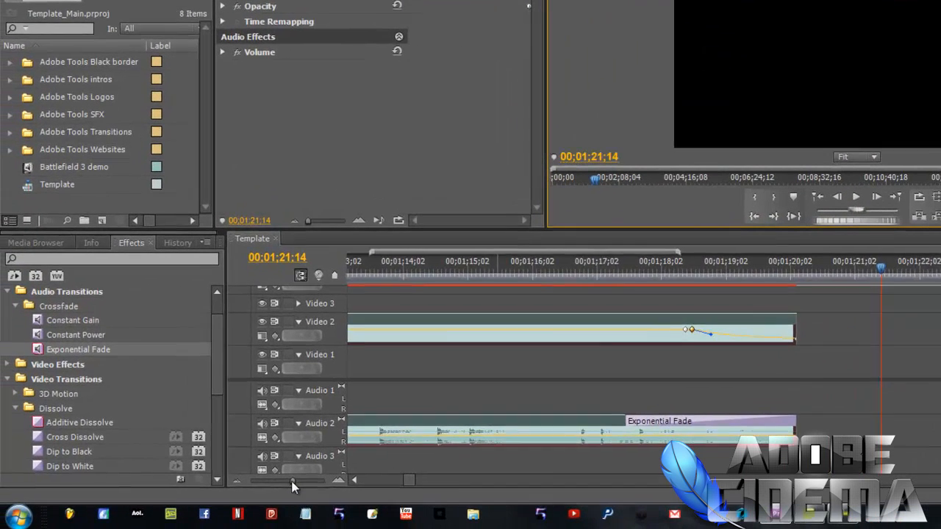
# Step: Shorten the sequence's work area to end with the Battlefield 3 demo clip at 00;01;20;05, and place the playhead at 00;01;25;19
pyautogui.moveTo(219, 488); pyautogui.dragTo(212, 489)
pyautogui.moveTo(286, 482); pyautogui.dragTo(270, 482)
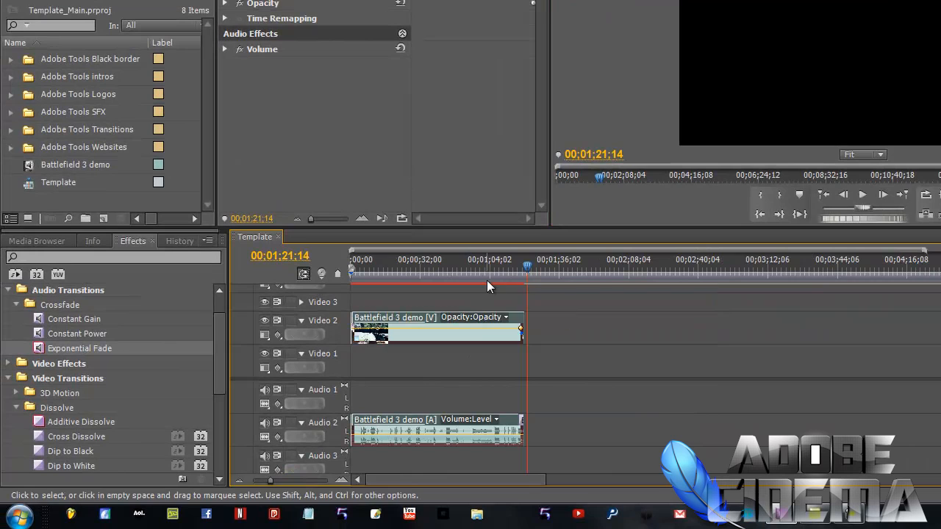
pyautogui.moveTo(527, 266); pyautogui.dragTo(433, 279)
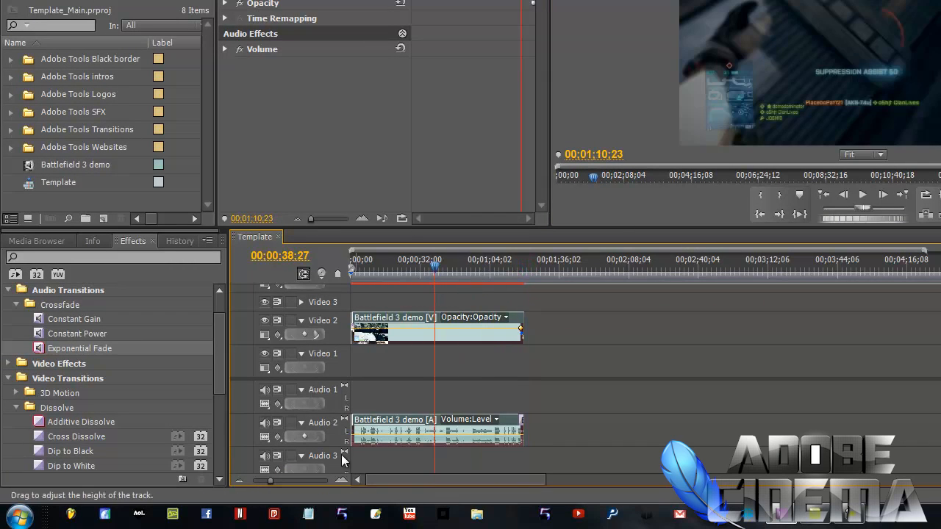
pyautogui.moveTo(270, 481); pyautogui.dragTo(256, 480)
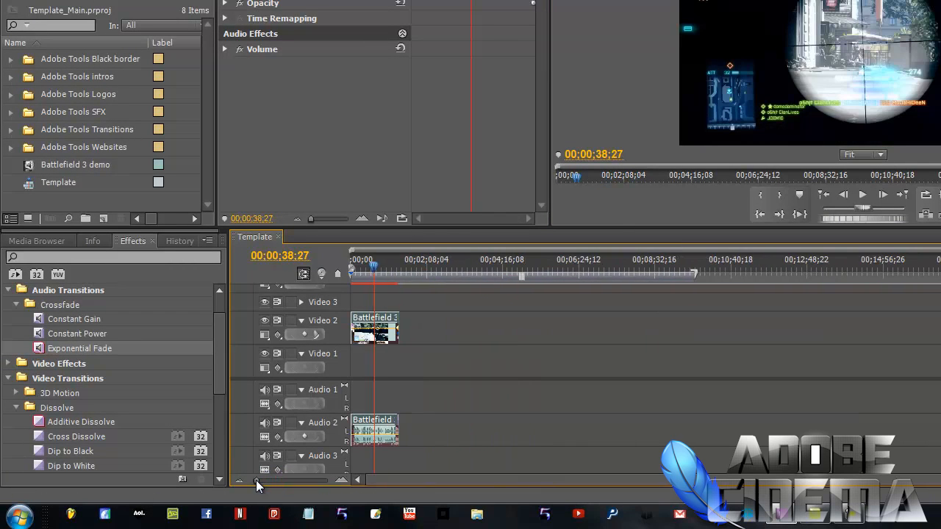
pyautogui.moveTo(520, 278); pyautogui.dragTo(518, 278)
pyautogui.click(689, 275)
pyautogui.moveTo(465, 281); pyautogui.dragTo(402, 286)
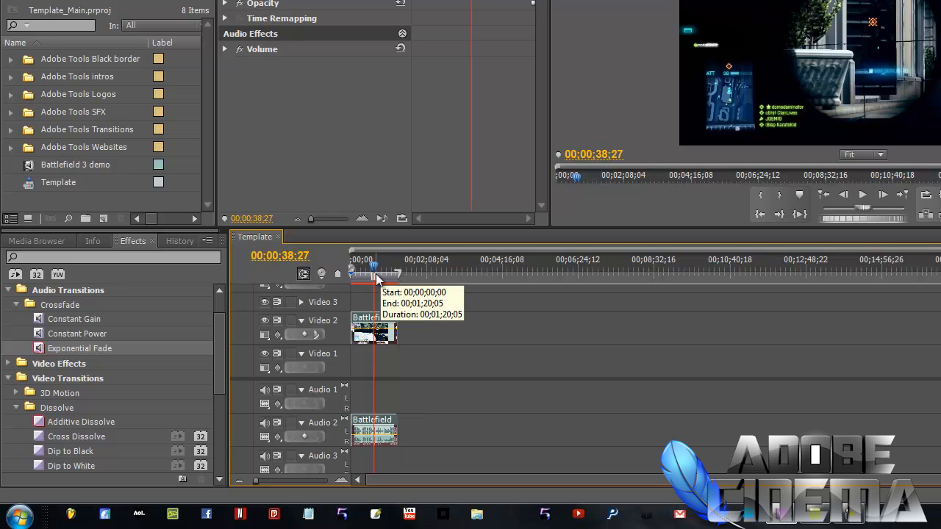
pyautogui.press('End')
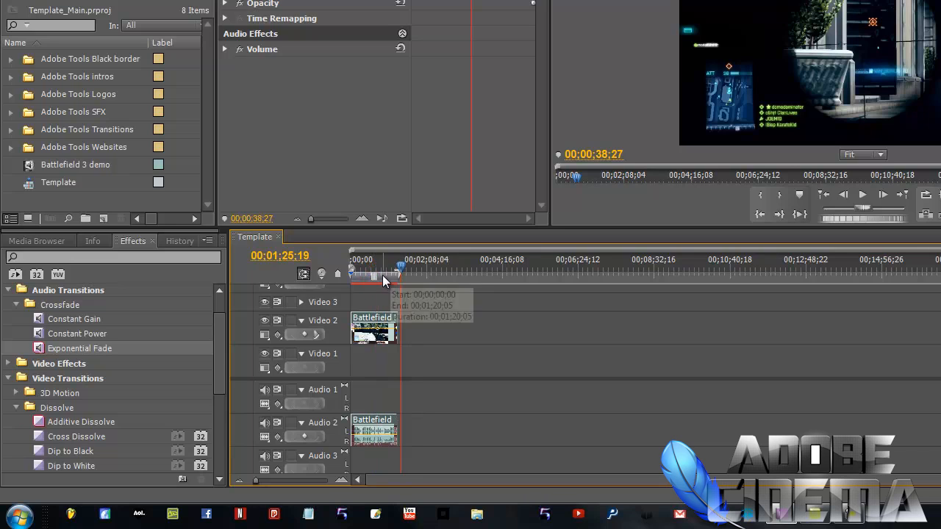
# Step: Move the work area away to around 00;04;16;08, then return it over the Battlefield 3 demo clip
pyautogui.moveTo(374, 275); pyautogui.dragTo(504, 278)
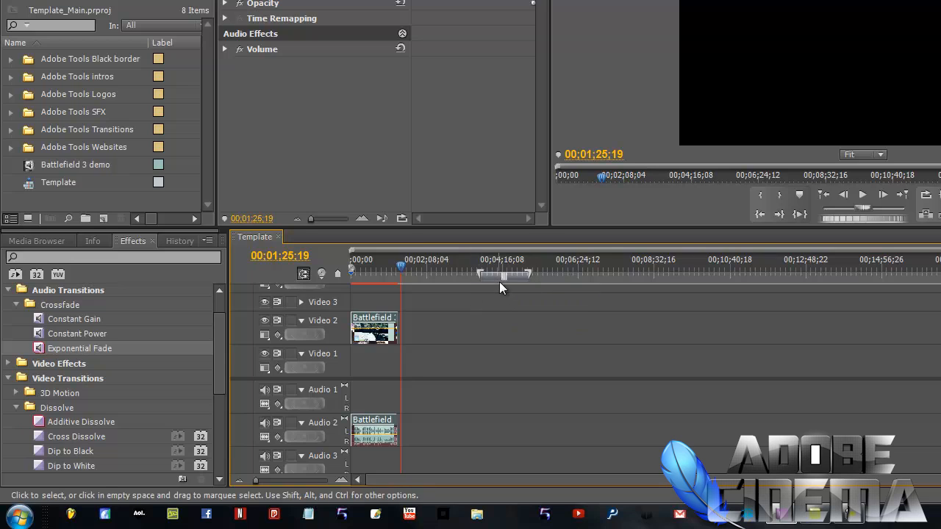
pyautogui.moveTo(502, 277); pyautogui.dragTo(396, 266)
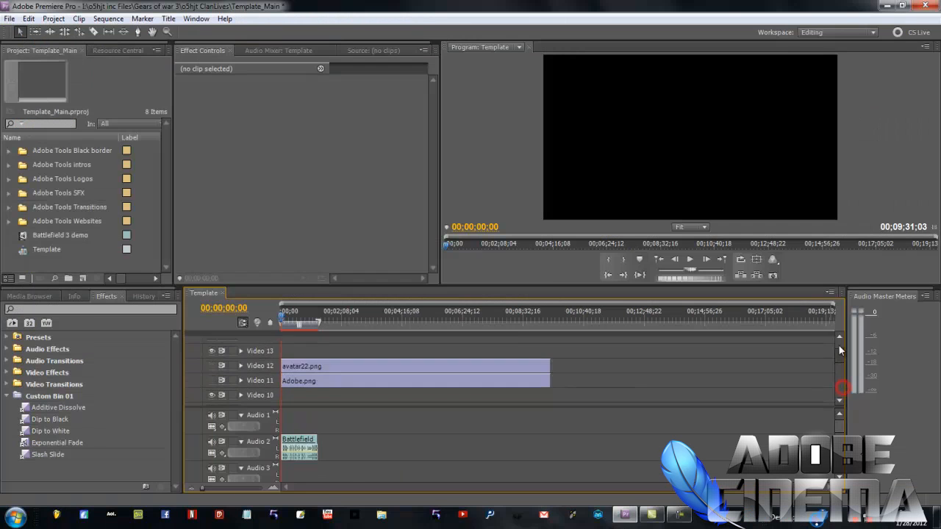
# Step: Turn the logo tracks Video 12 and Video 11 back on and shorten avatar22.png and Adobe.png to the Battlefield 3 clip's length
pyautogui.moveTo(839, 346); pyautogui.dragTo(837, 338)
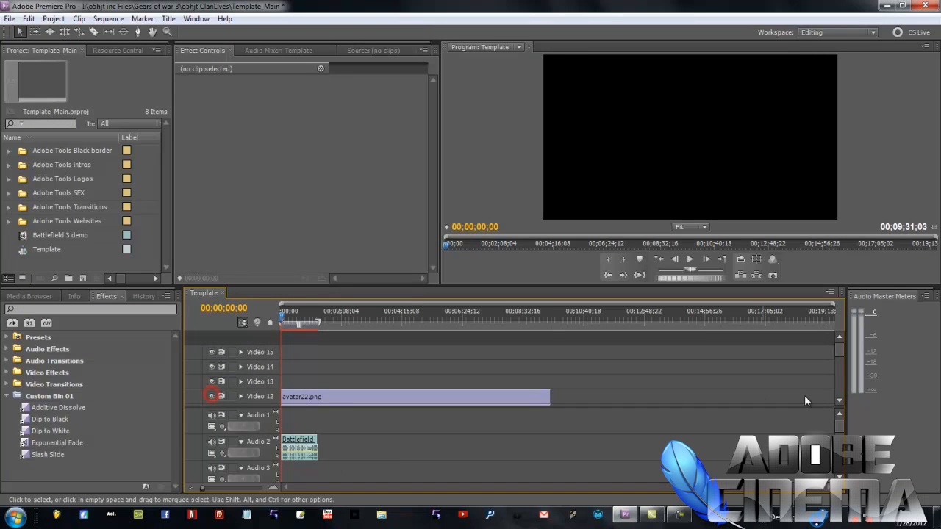
pyautogui.moveTo(840, 353); pyautogui.dragTo(841, 367)
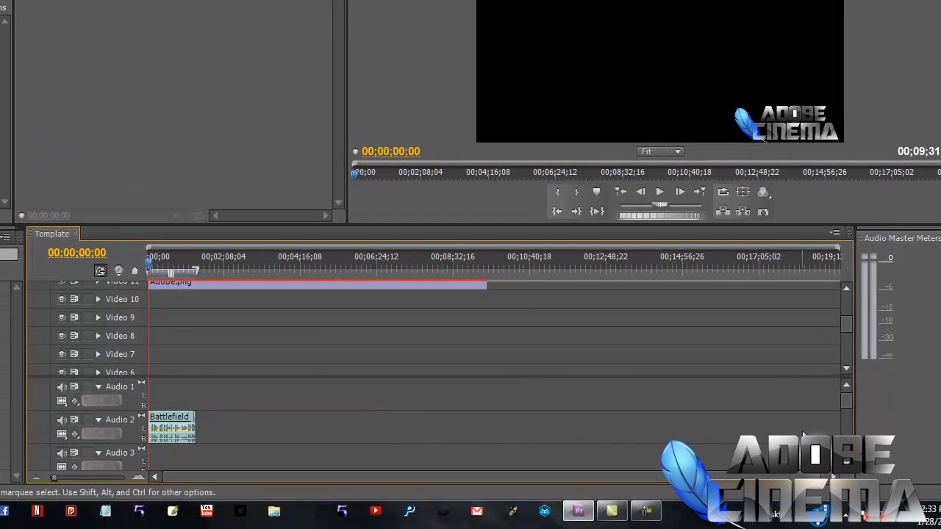
pyautogui.moveTo(850, 326)
pyautogui.mouseDown()
pyautogui.moveTo(849, 303)
pyautogui.moveTo(849, 314)
pyautogui.mouseUp()
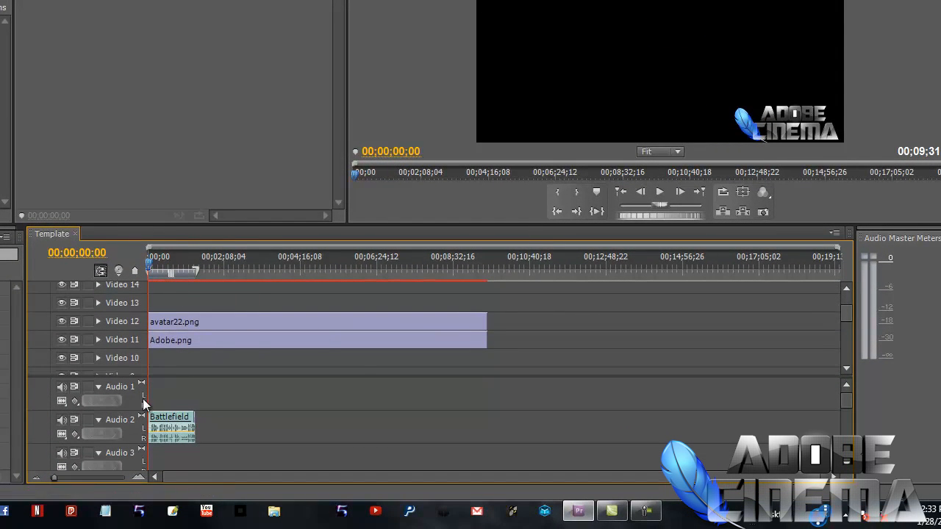
pyautogui.moveTo(501, 300); pyautogui.dragTo(186, 321)
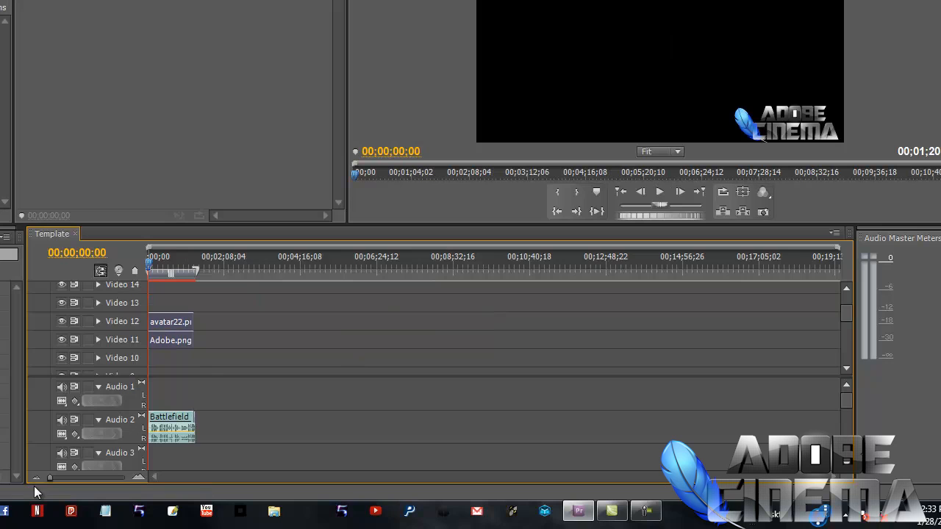
# Step: Expand the Video 12 and Video 11 tracks to reveal the opacity lines of both logo clips
pyautogui.moveTo(48, 478); pyautogui.dragTo(75, 489)
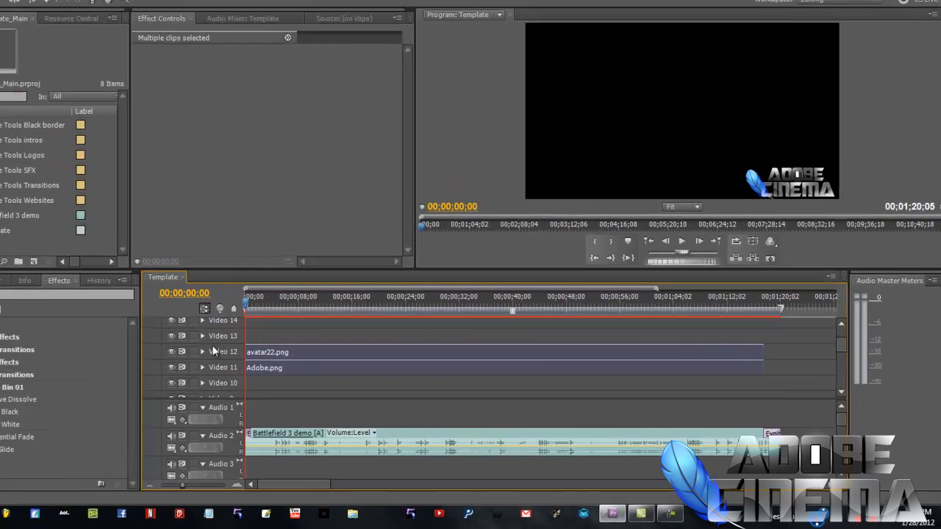
pyautogui.click(99, 302)
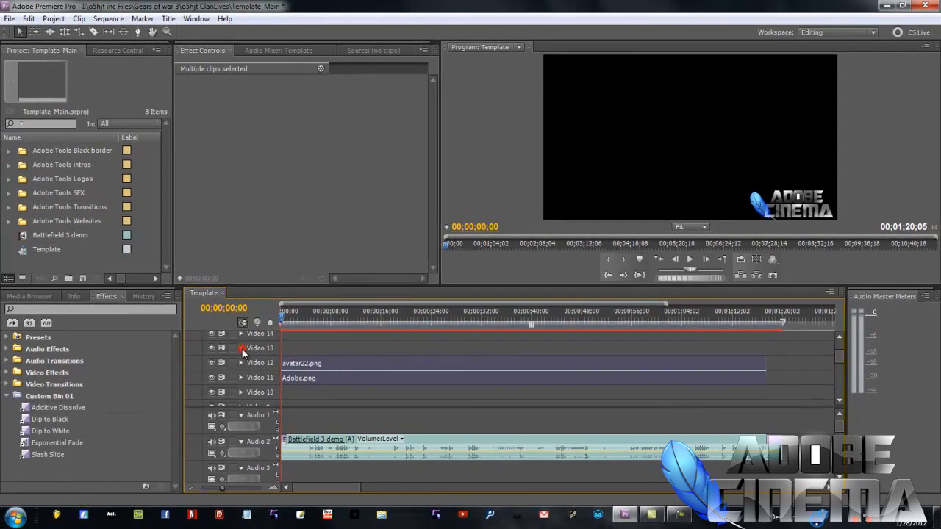
pyautogui.click(241, 363)
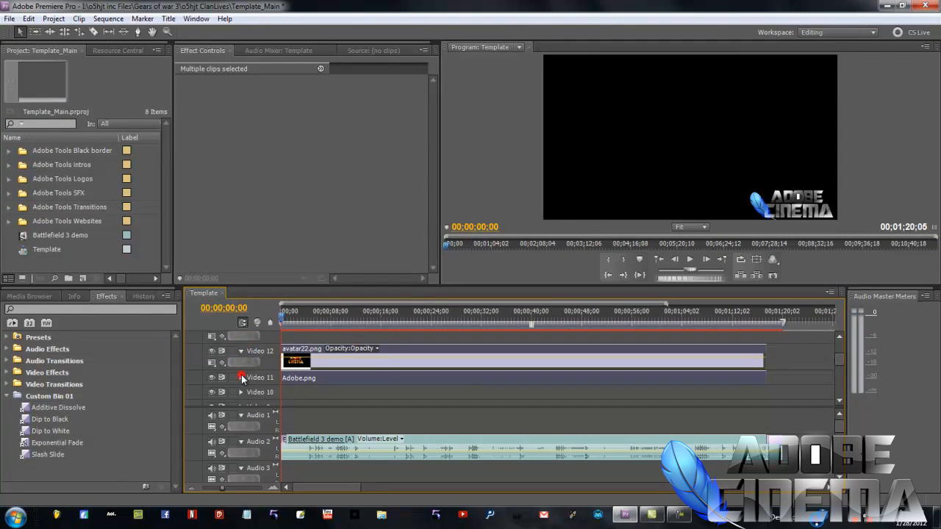
pyautogui.click(241, 377)
# Step: Add opacity keyframes to avatar22.png and Adobe.png at 00;00;04;26
pyautogui.moveTo(282, 324); pyautogui.dragTo(312, 333)
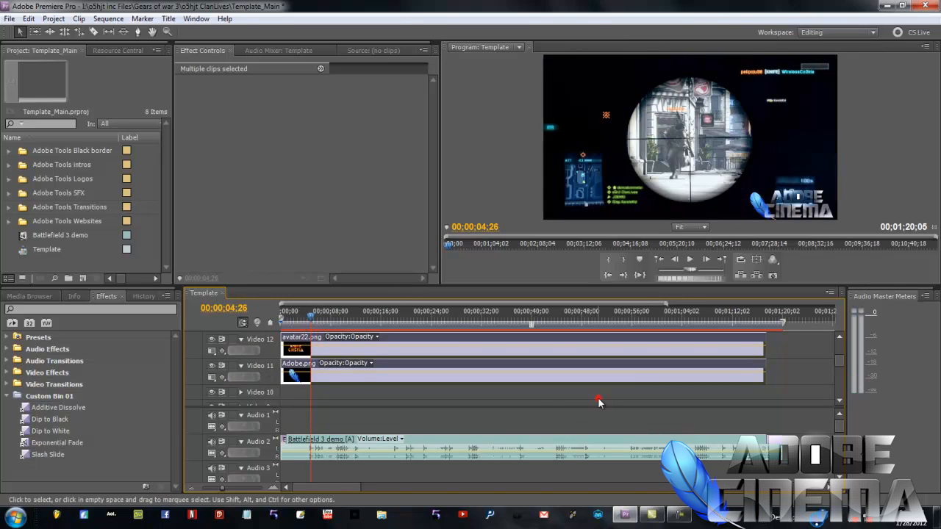
pyautogui.click(319, 346)
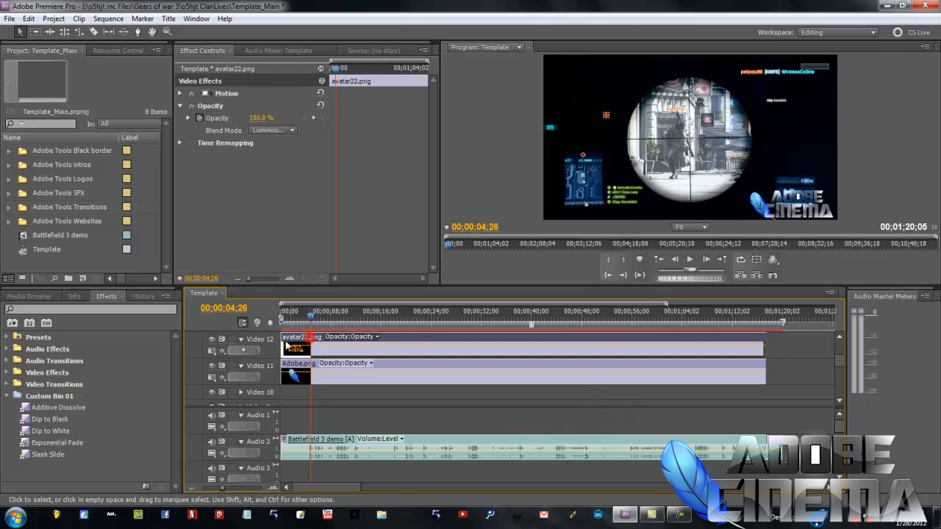
pyautogui.click(244, 352)
pyautogui.click(316, 368)
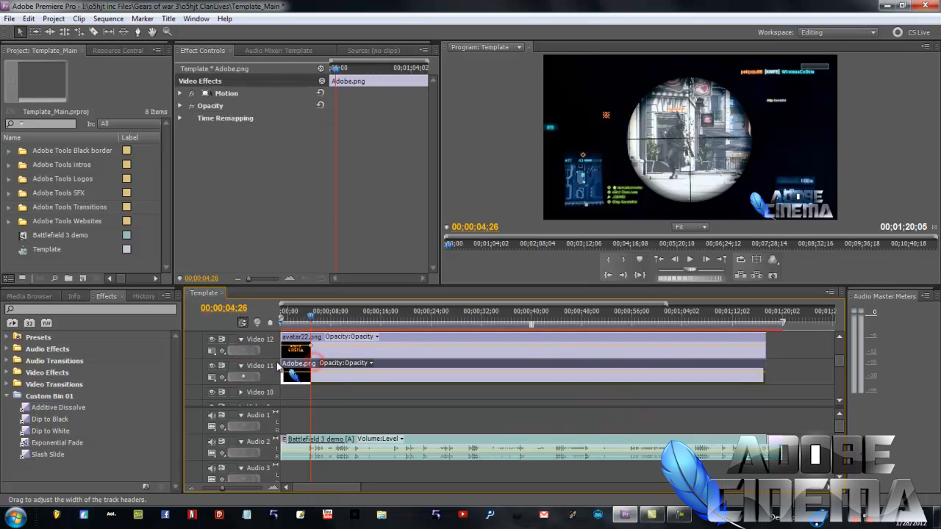
pyautogui.click(245, 379)
# Step: Add opacity keyframes to both logo clips at 00;00;00;11 and lower them almost to zero, about 7.5 % on avatar22.png
pyautogui.moveTo(310, 323); pyautogui.dragTo(283, 324)
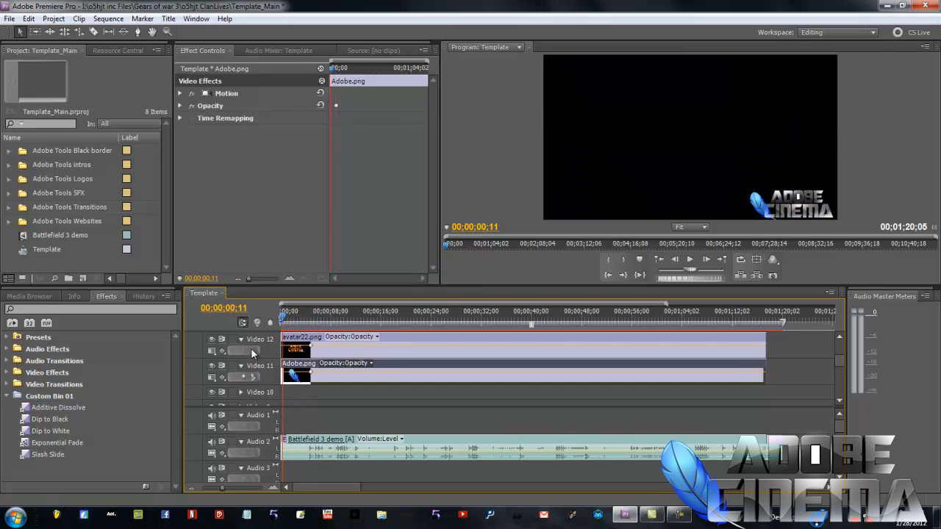
pyautogui.click(296, 346)
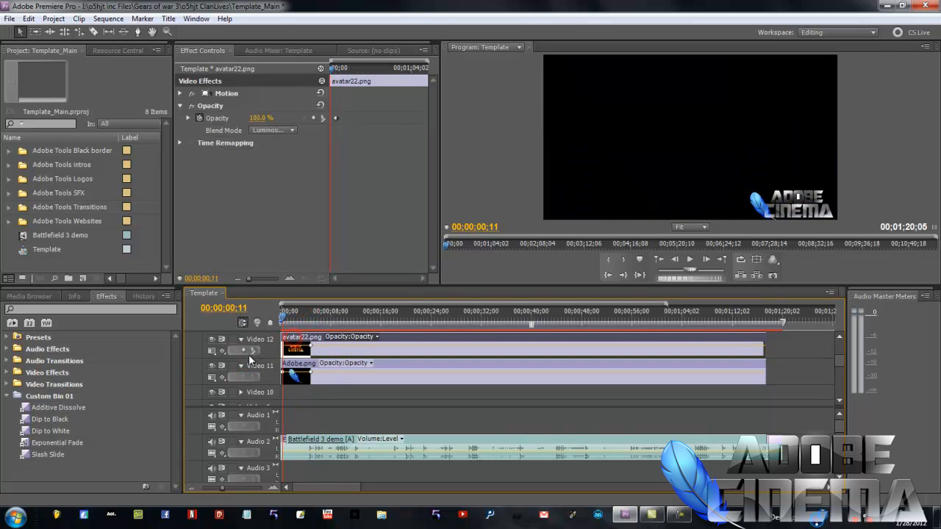
pyautogui.click(245, 351)
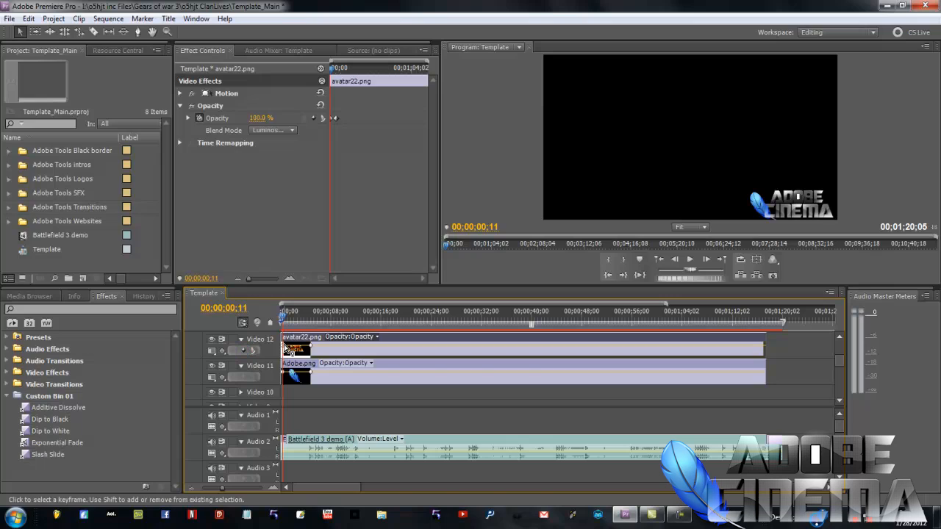
pyautogui.moveTo(287, 351); pyautogui.dragTo(286, 378)
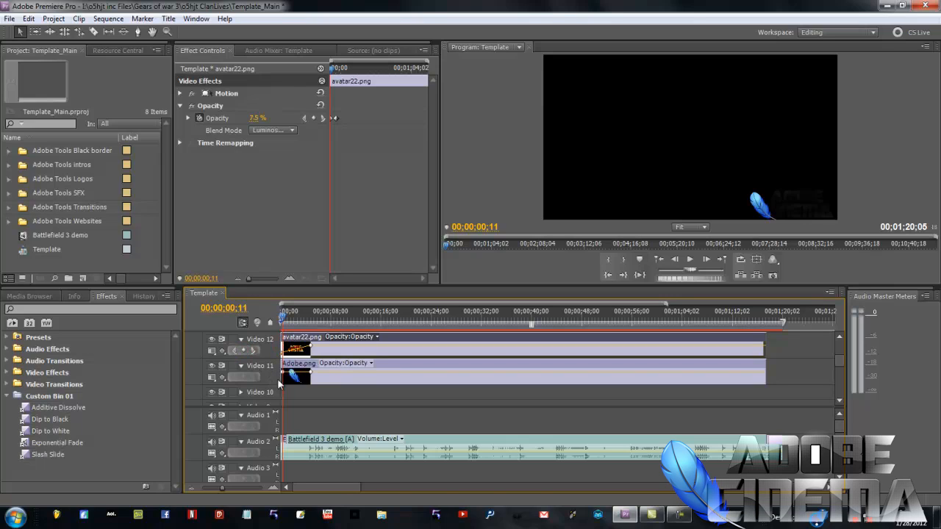
pyautogui.click(286, 377)
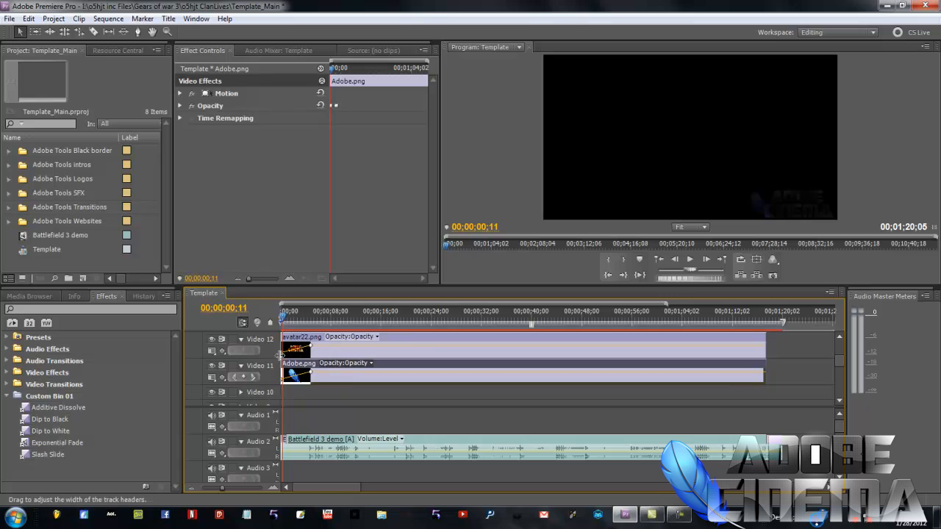
# Step: Play the sequence from 00;00;00;11 to 00;00;09;08 to check the fade-in of both logos
pyautogui.click(689, 259)
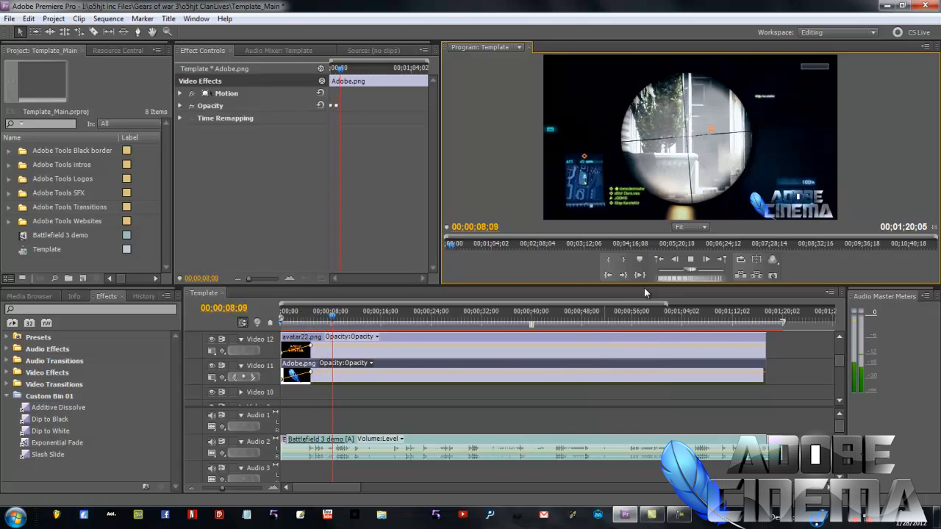
pyautogui.press('space')
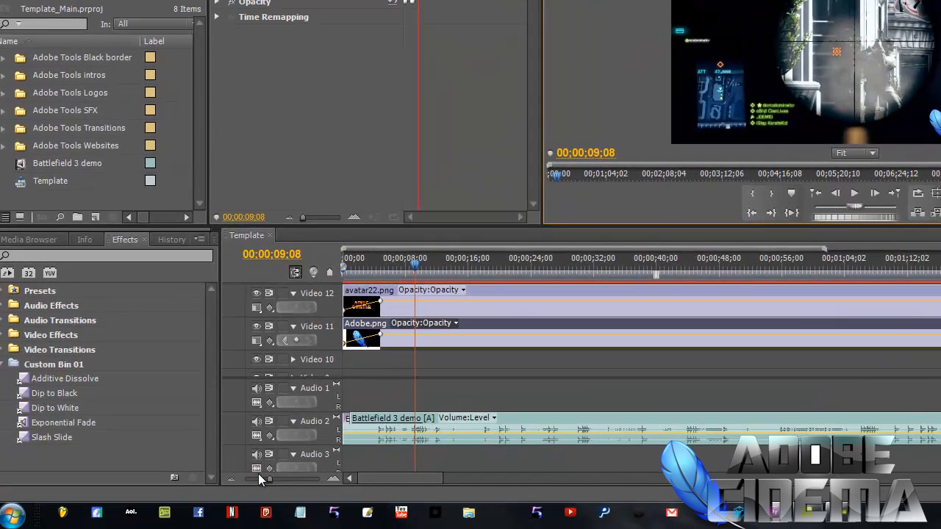
# Step: Open the media export settings for the Template sequence
pyautogui.moveTo(268, 476); pyautogui.dragTo(174, 487)
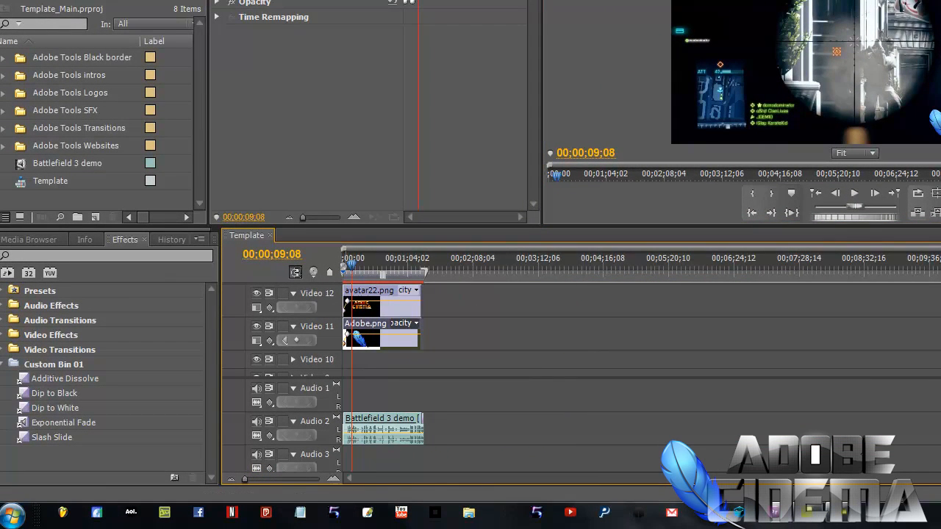
pyautogui.hotkey('alt', 'f')
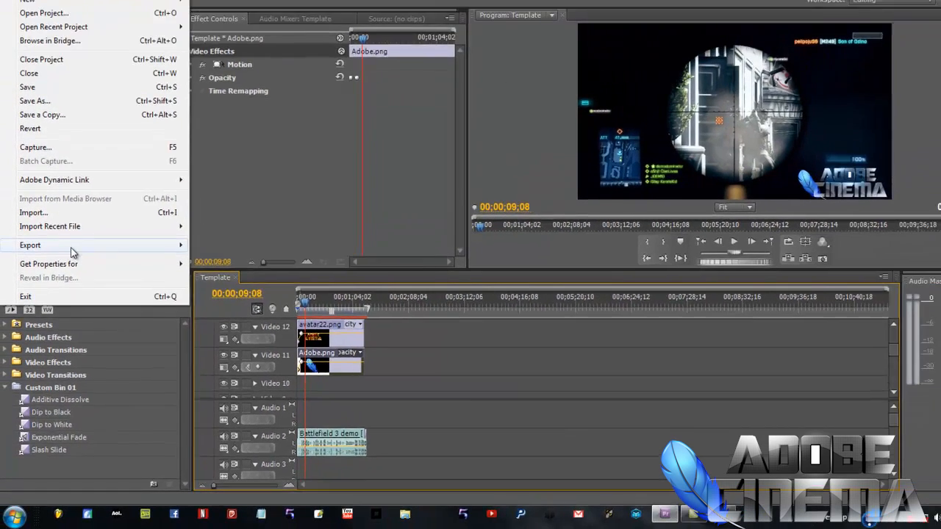
pyautogui.moveTo(63, 198)
pyautogui.click(206, 263)
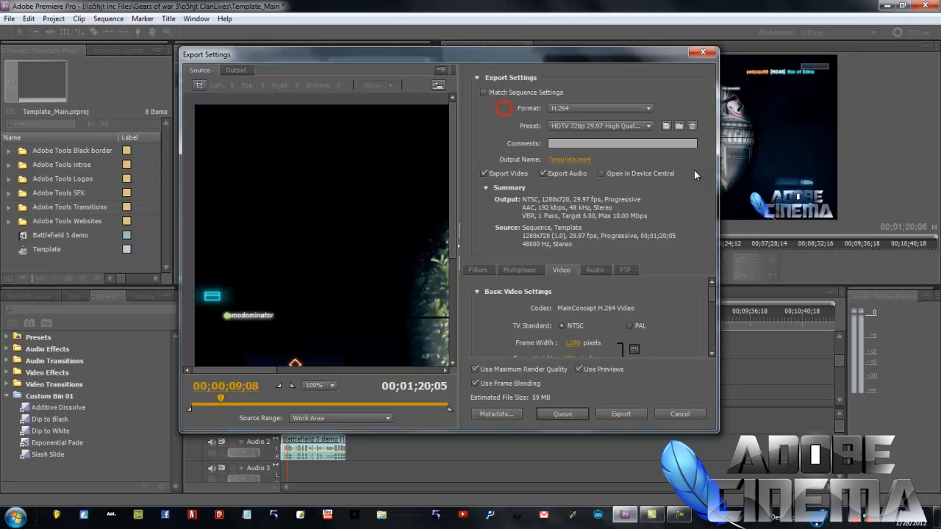
# Step: Review the export format and preset choices, keeping H.264 and HDTV 720p 29.97 High Quality
pyautogui.click(650, 108)
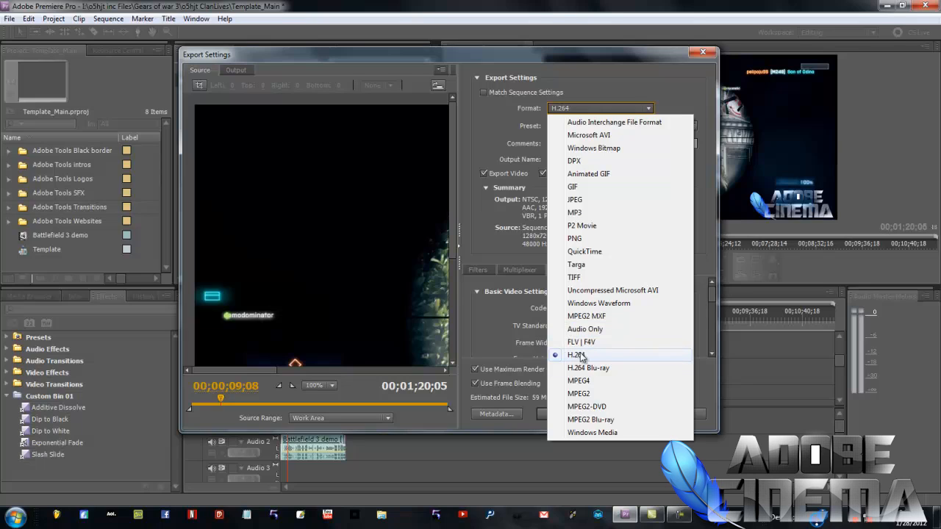
pyautogui.click(490, 105)
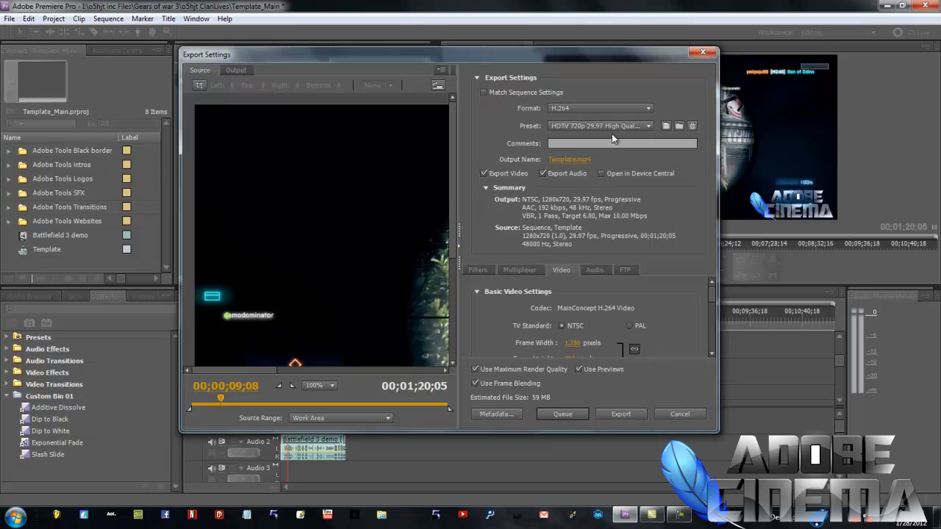
pyautogui.click(645, 126)
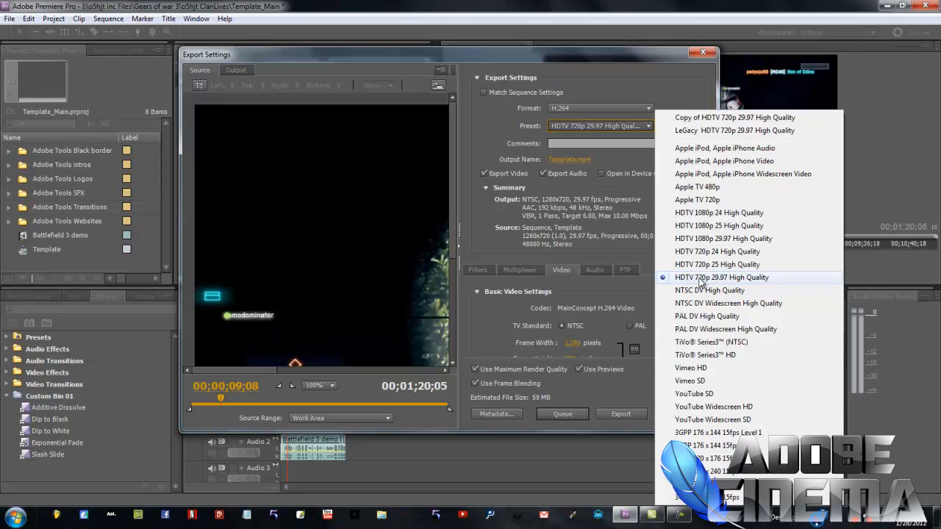
pyautogui.click(478, 136)
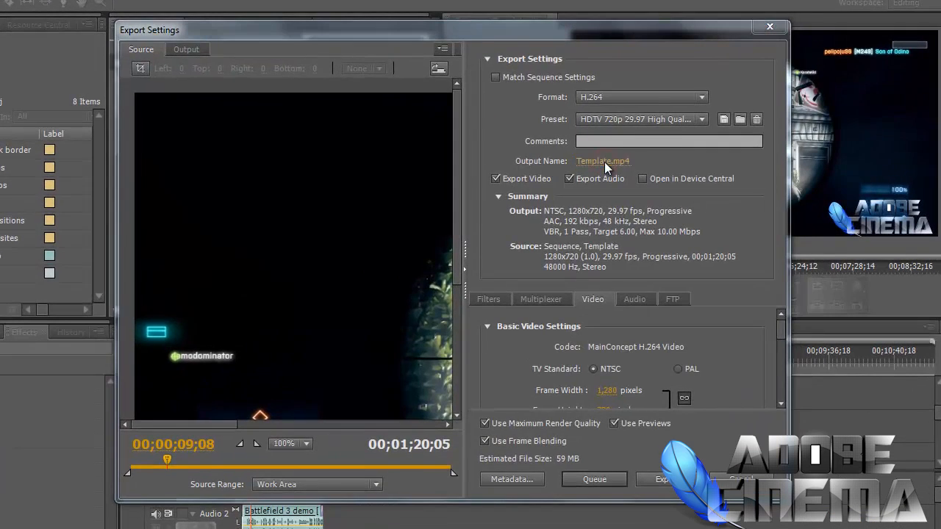
# Step: Name the output file after the existing video in the AdobeCinemaTutorial folder, with "_2" appended after "Adobe Premiere Setup"
pyautogui.click(604, 162)
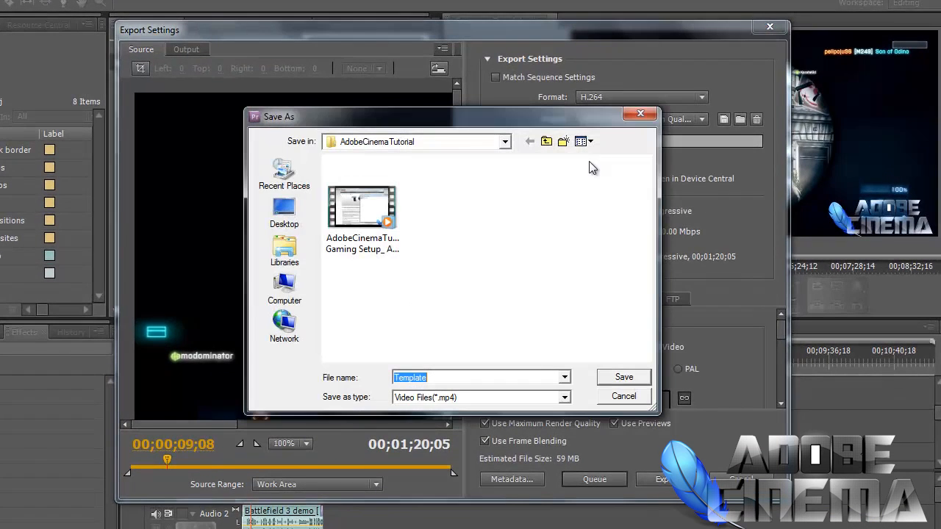
pyautogui.click(362, 246)
pyautogui.click(456, 375)
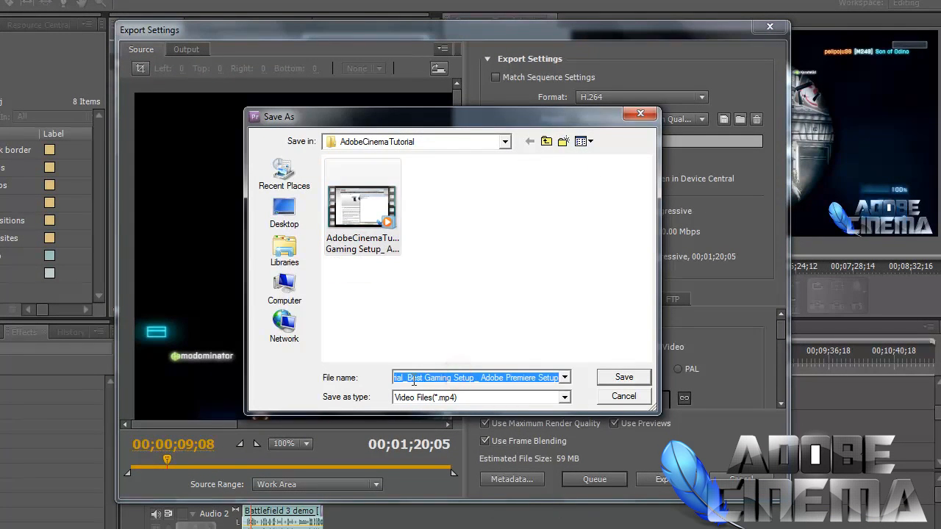
pyautogui.click(537, 377)
pyautogui.click(558, 377)
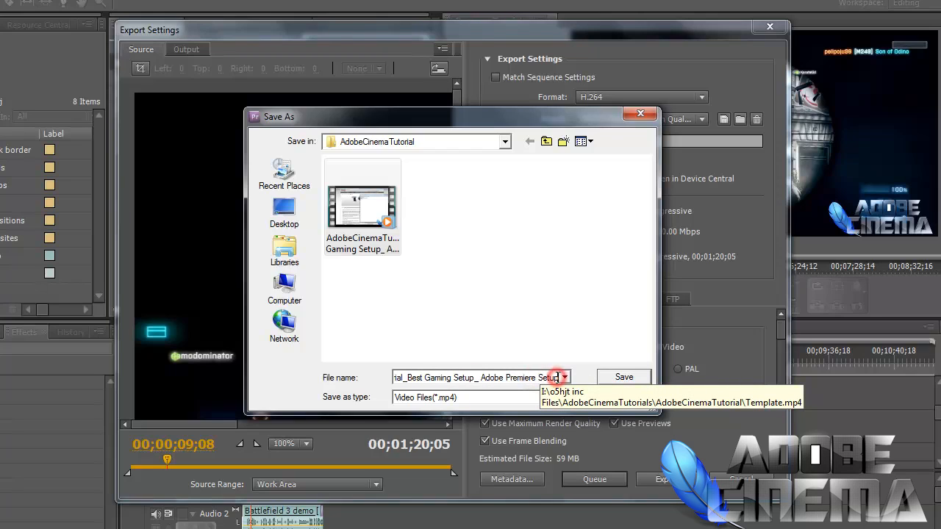
pyautogui.write('_2')
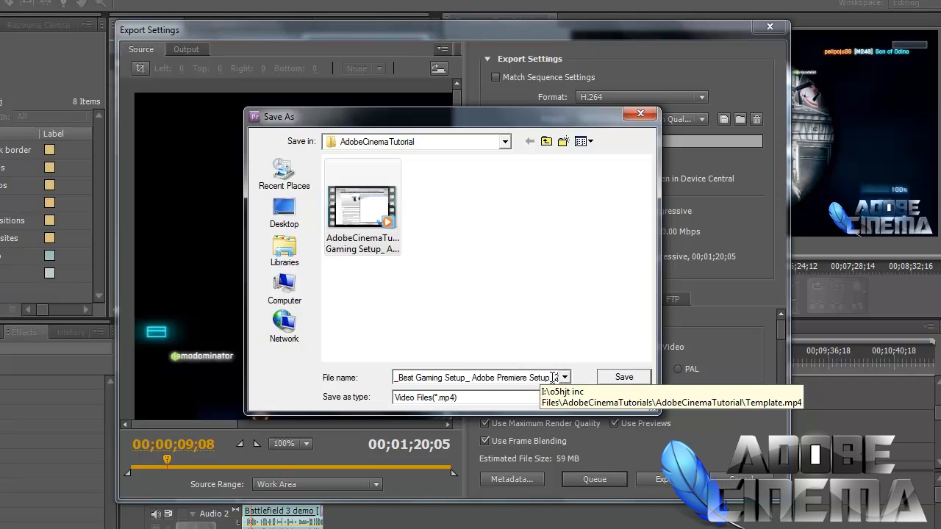
pyautogui.click(623, 378)
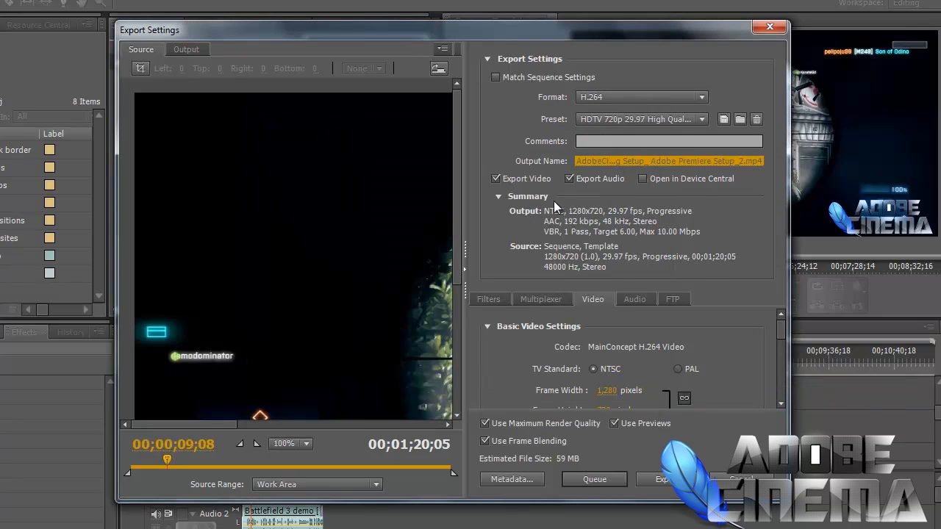
pyautogui.click(479, 179)
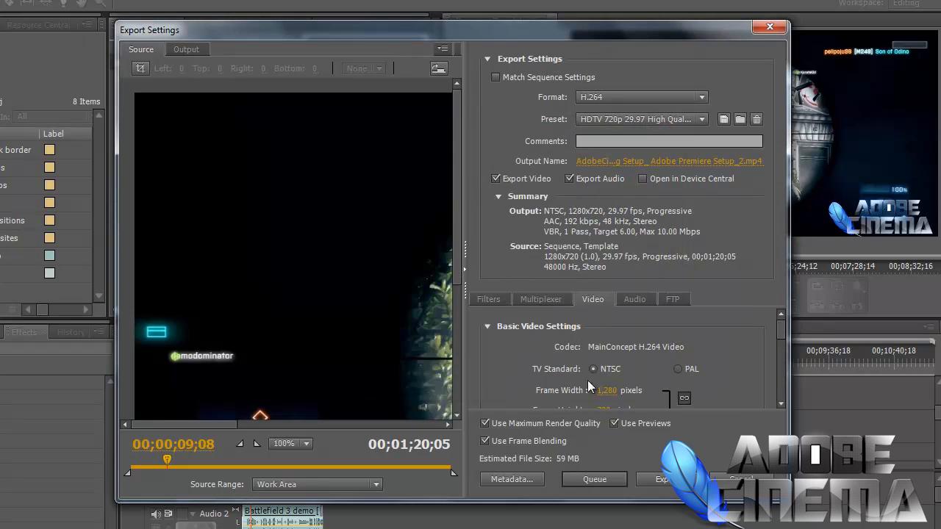
# Step: Review the basic video, bitrate and advanced settings, then export the work area as an H.264 video
pyautogui.moveTo(780, 331); pyautogui.dragTo(780, 343)
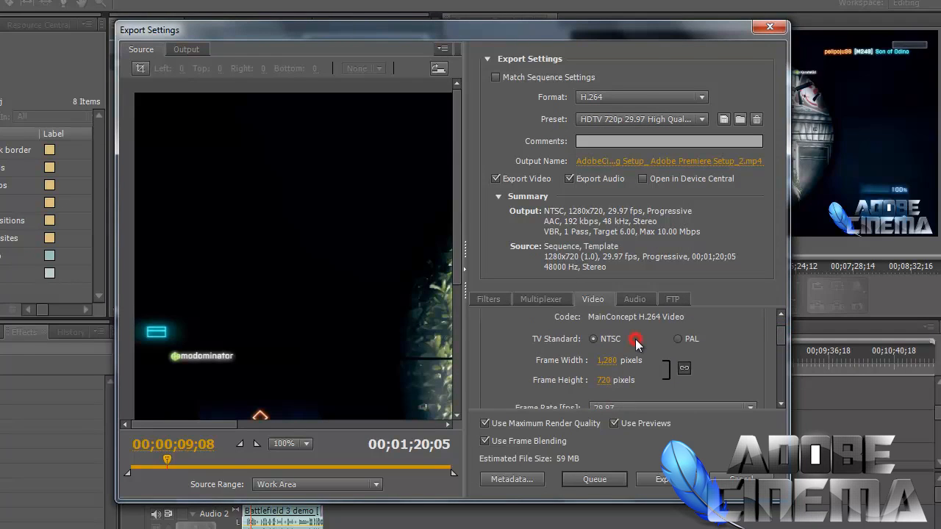
pyautogui.moveTo(780, 339); pyautogui.dragTo(777, 353)
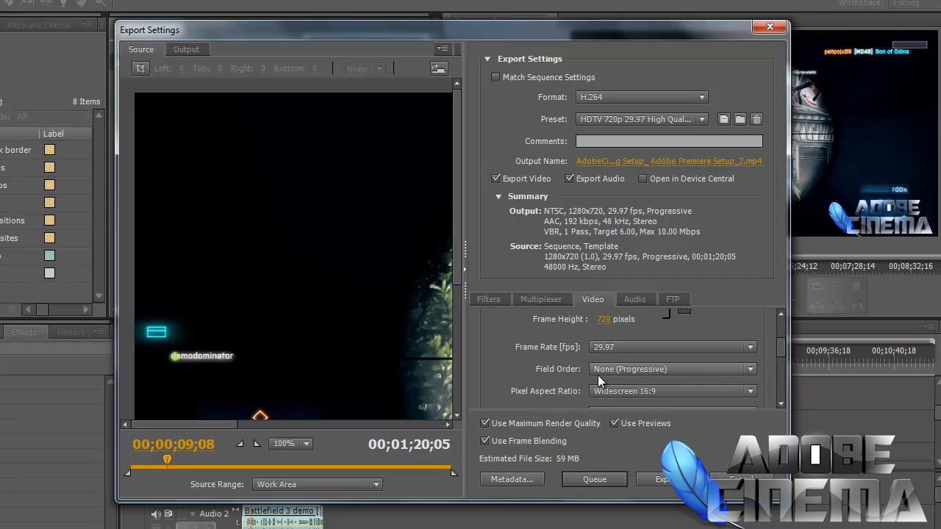
pyautogui.moveTo(781, 353); pyautogui.dragTo(779, 366)
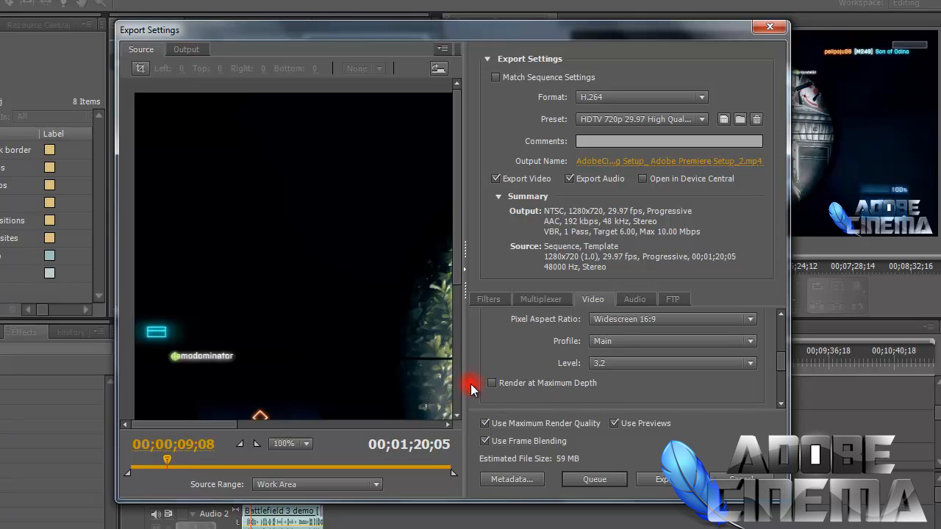
pyautogui.moveTo(783, 358); pyautogui.dragTo(775, 377)
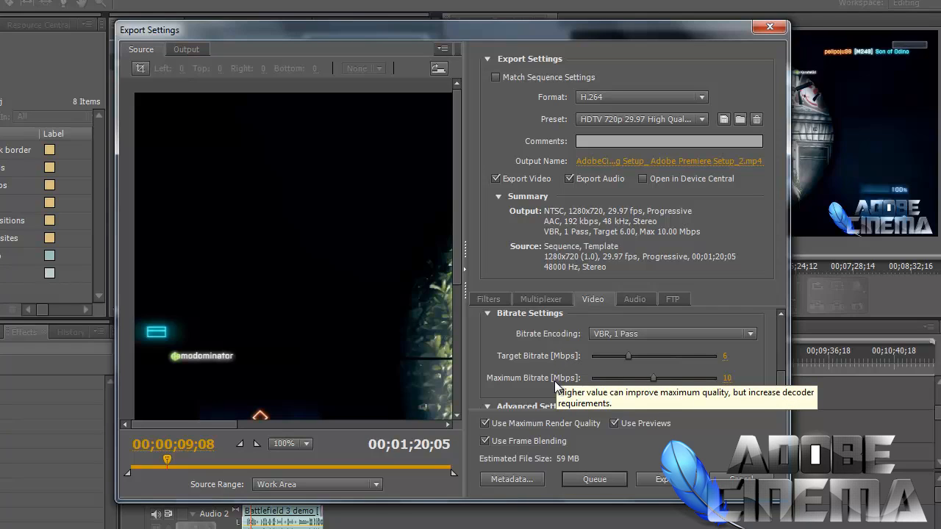
pyautogui.moveTo(777, 380); pyautogui.dragTo(776, 392)
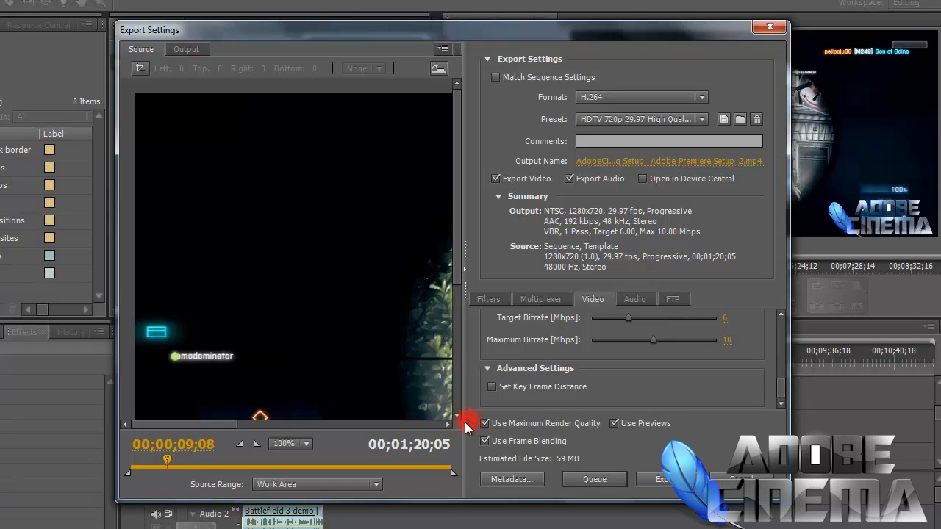
pyautogui.click(661, 479)
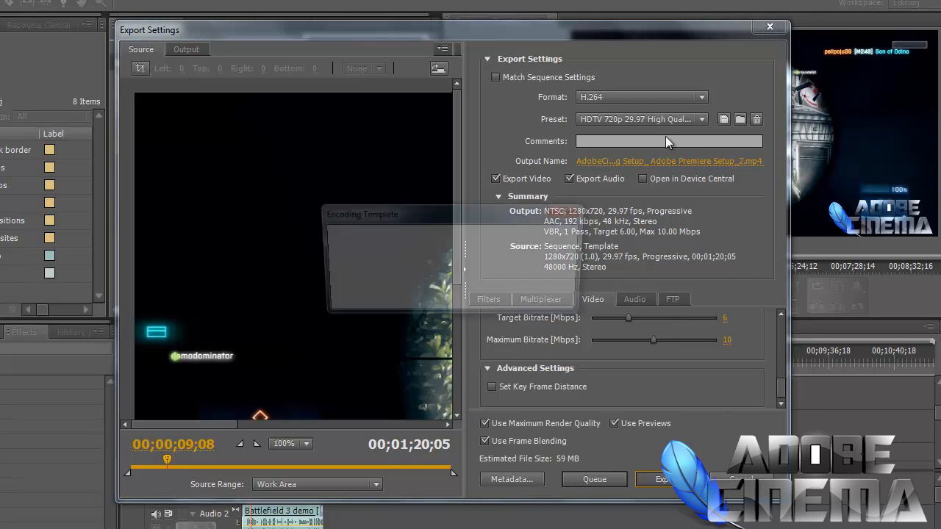